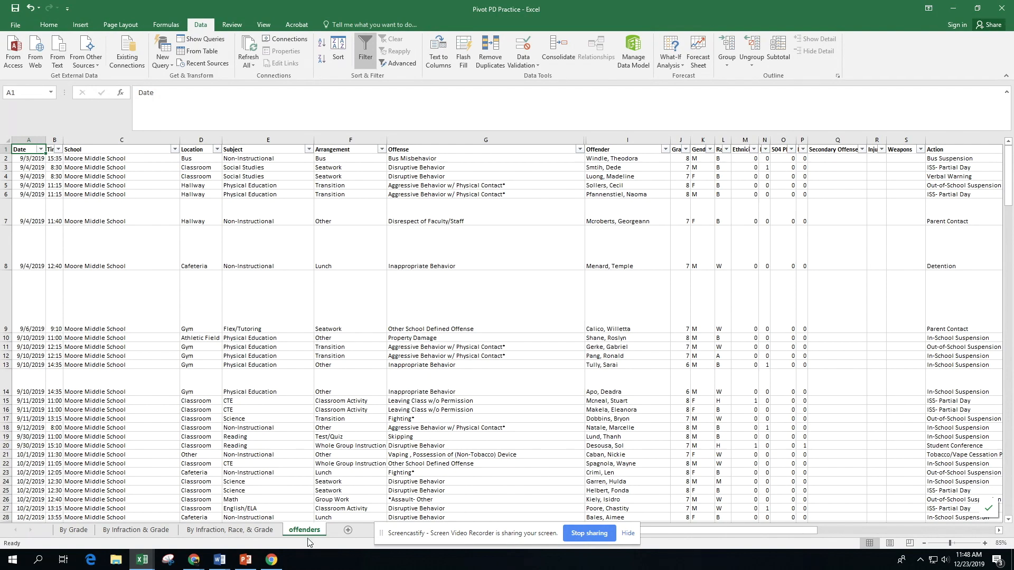
# Step: Look through the rows and columns of the offenders data sheet
pyautogui.moveTo(1010, 198); pyautogui.dragTo(1010, 435)
pyautogui.moveTo(756, 530); pyautogui.dragTo(732, 540)
pyautogui.moveTo(1011, 405); pyautogui.dragTo(1011, 174)
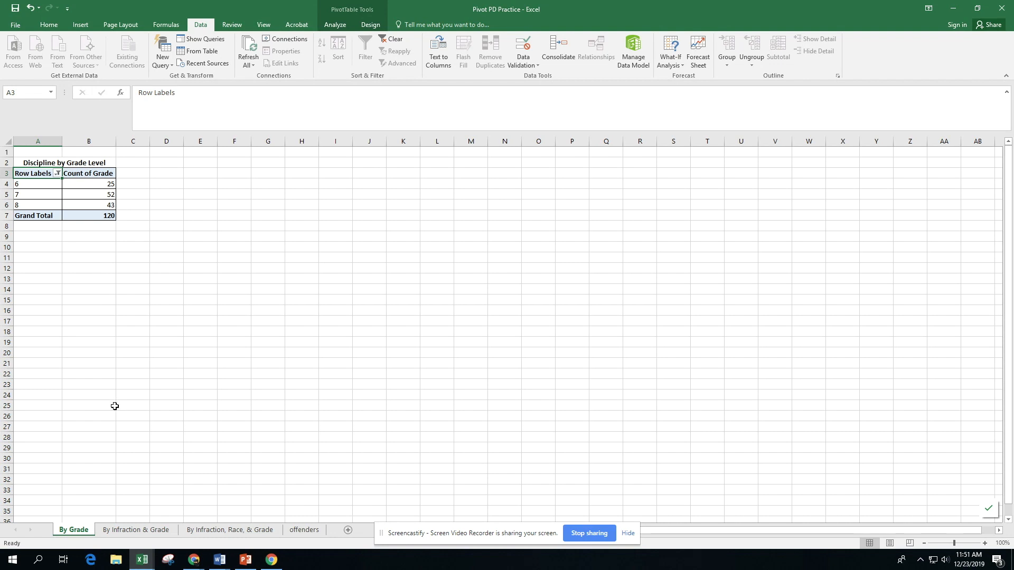
# Step: Examine the By Infraction & Grade pivot table, including the disrespect and disruptive behavior counts across the grades
pyautogui.click(153, 533)
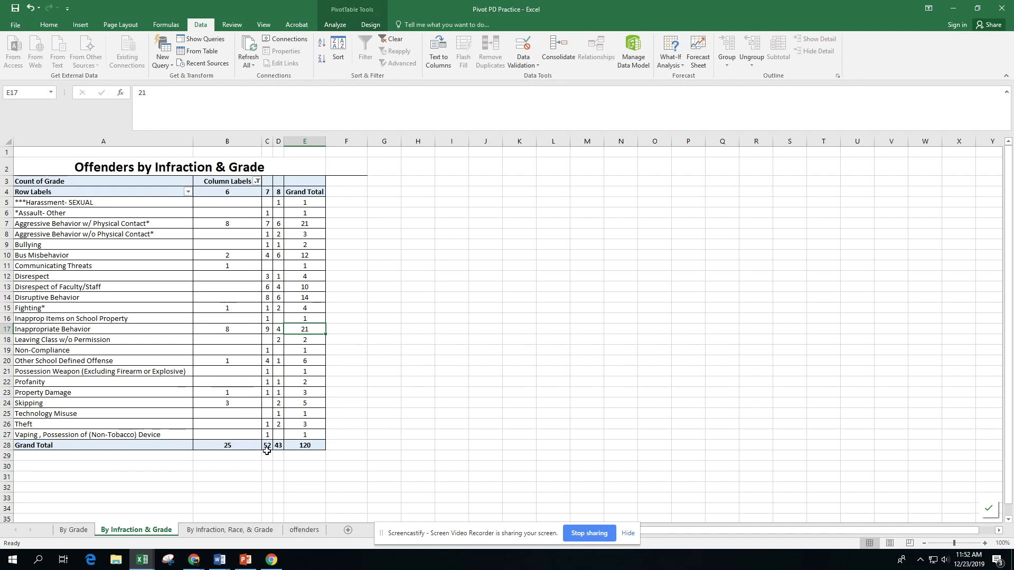
pyautogui.click(267, 298)
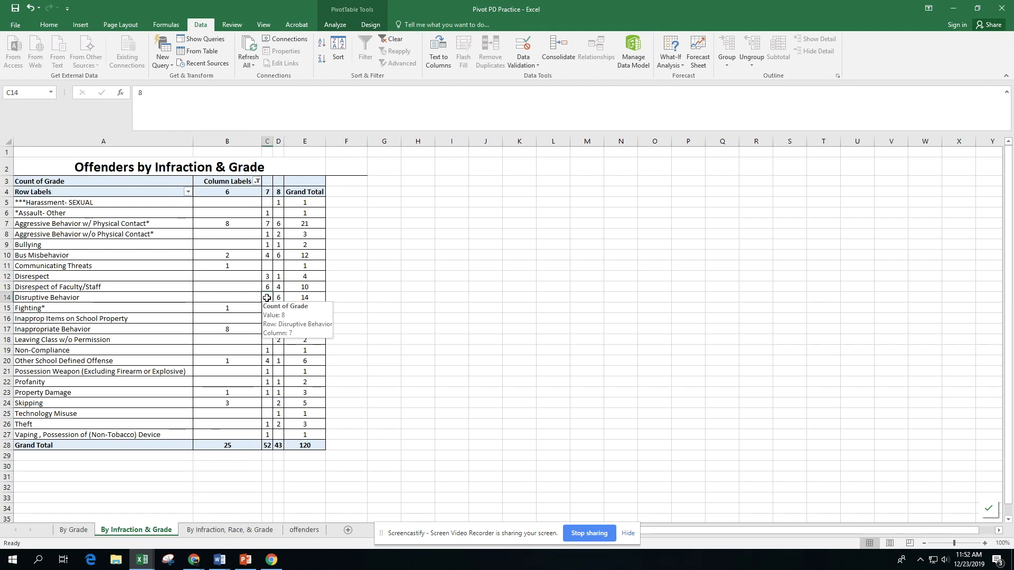
pyautogui.moveTo(305, 297); pyautogui.dragTo(115, 278)
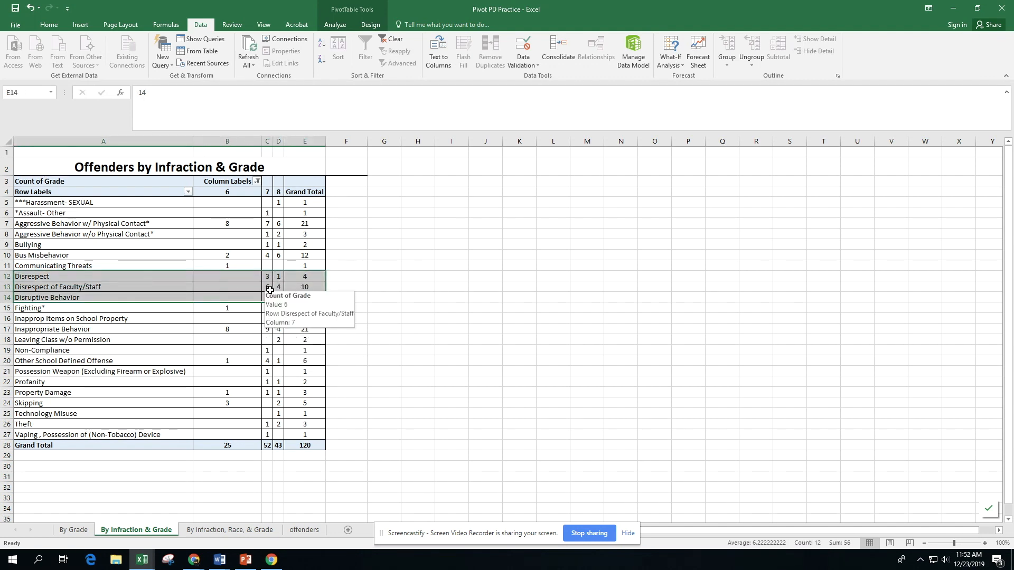
pyautogui.click(452, 413)
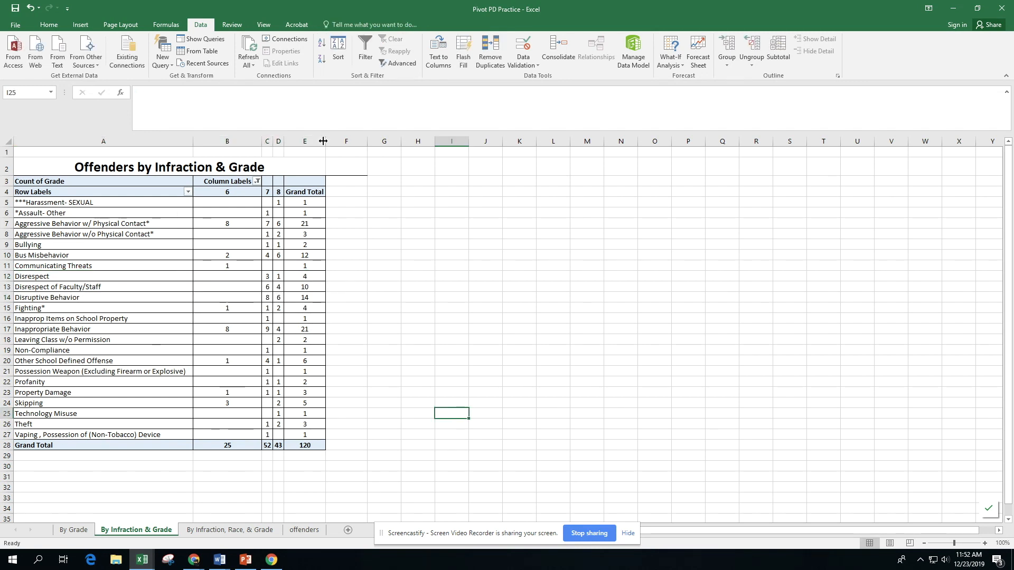
pyautogui.click(319, 141)
pyautogui.click(4, 445)
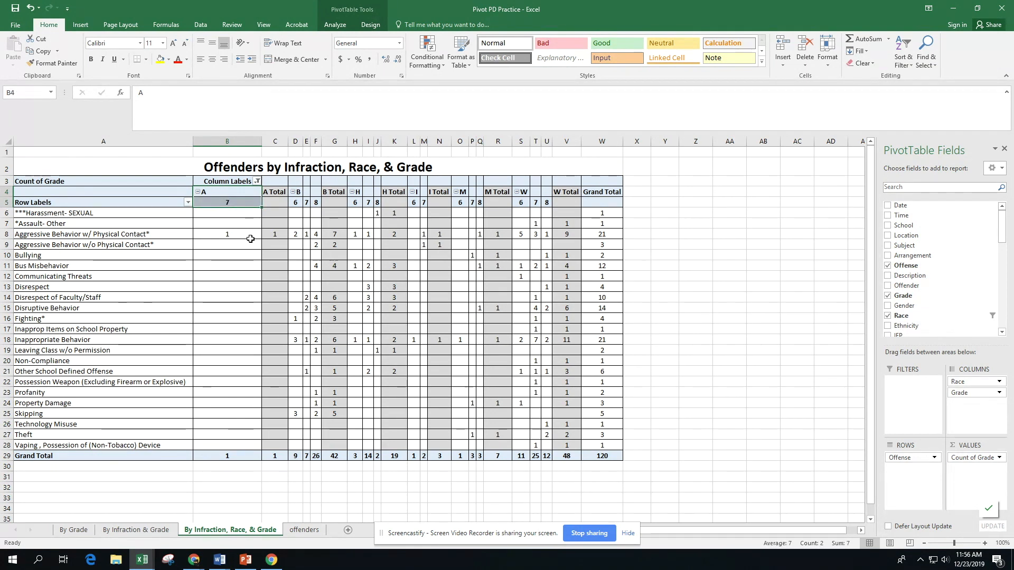
# Step: Reorder the column fields of the By Infraction, Race, & Grade pivot table to put Grade above Race, and check each grade's headers
pyautogui.moveTo(296, 192); pyautogui.dragTo(548, 203)
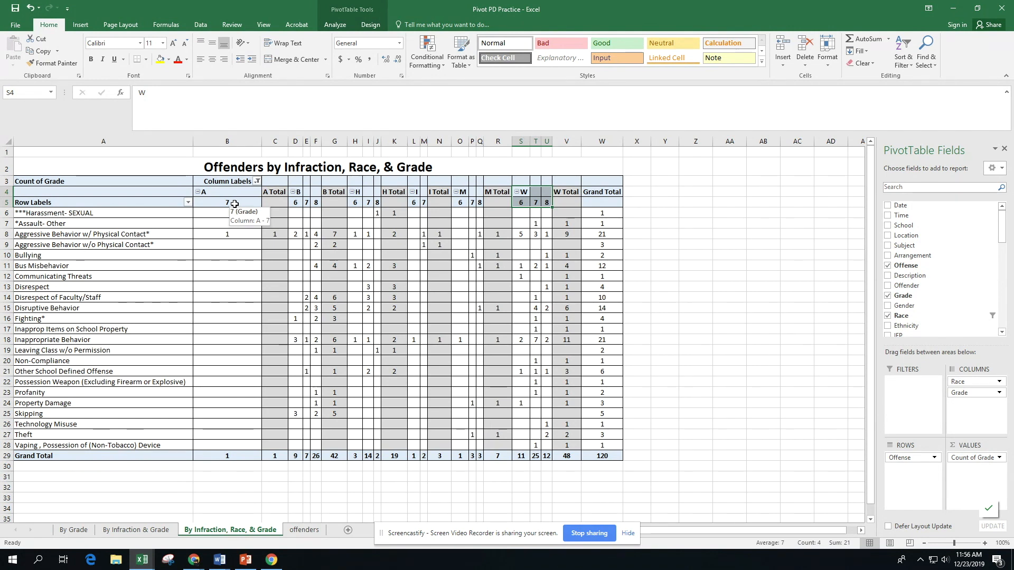
pyautogui.moveTo(966, 401); pyautogui.dragTo(969, 378)
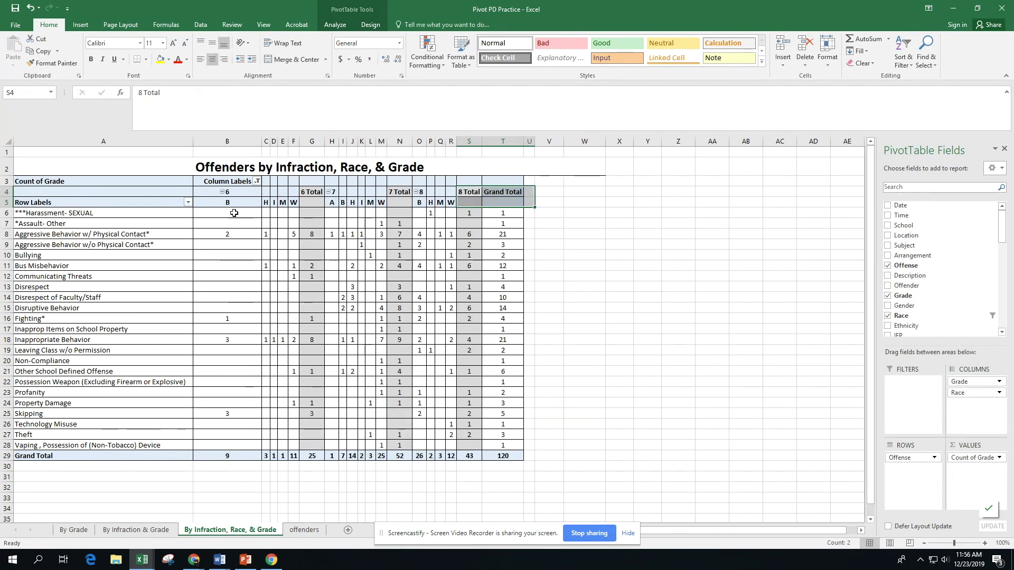
pyautogui.moveTo(234, 192); pyautogui.dragTo(296, 205)
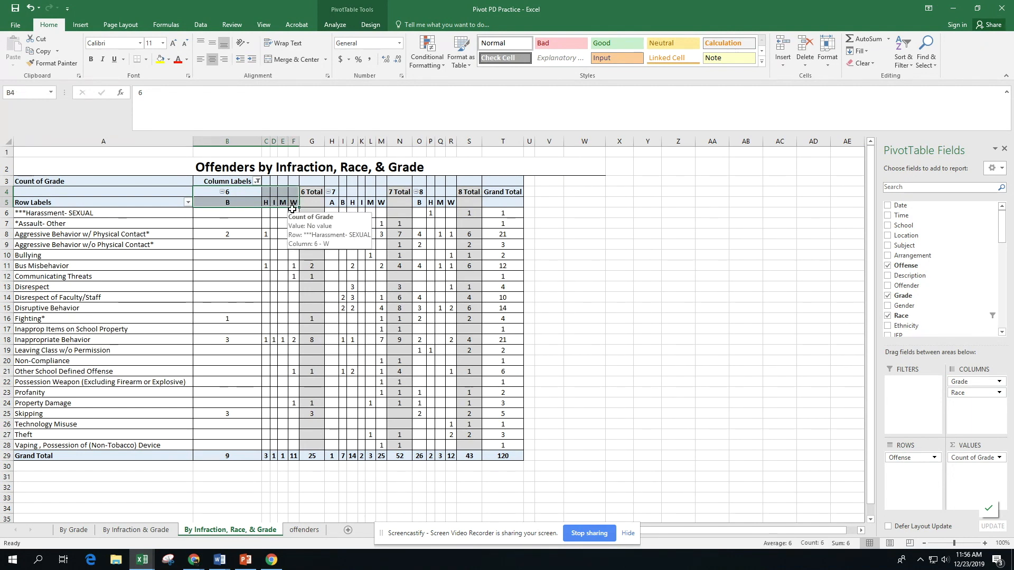
pyautogui.click(335, 195)
pyautogui.moveTo(335, 195); pyautogui.dragTo(394, 195)
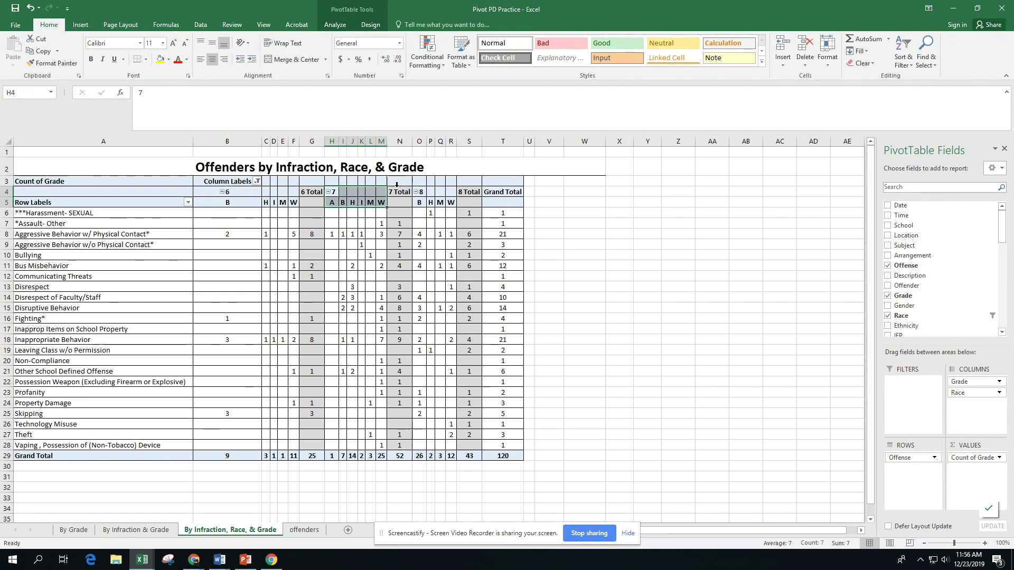
pyautogui.moveTo(421, 194); pyautogui.dragTo(450, 202)
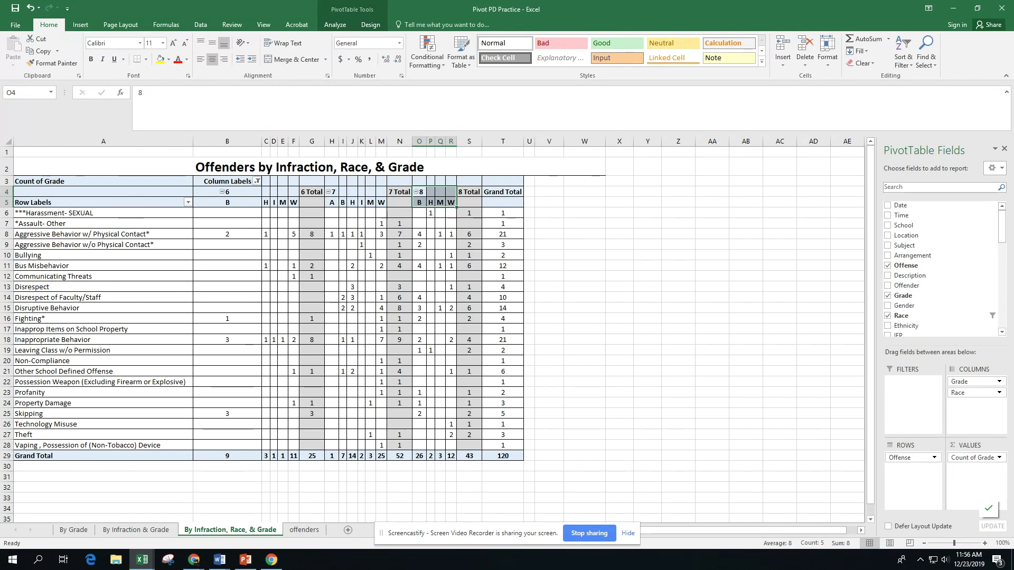
pyautogui.hotkey('alt', 'Tab')
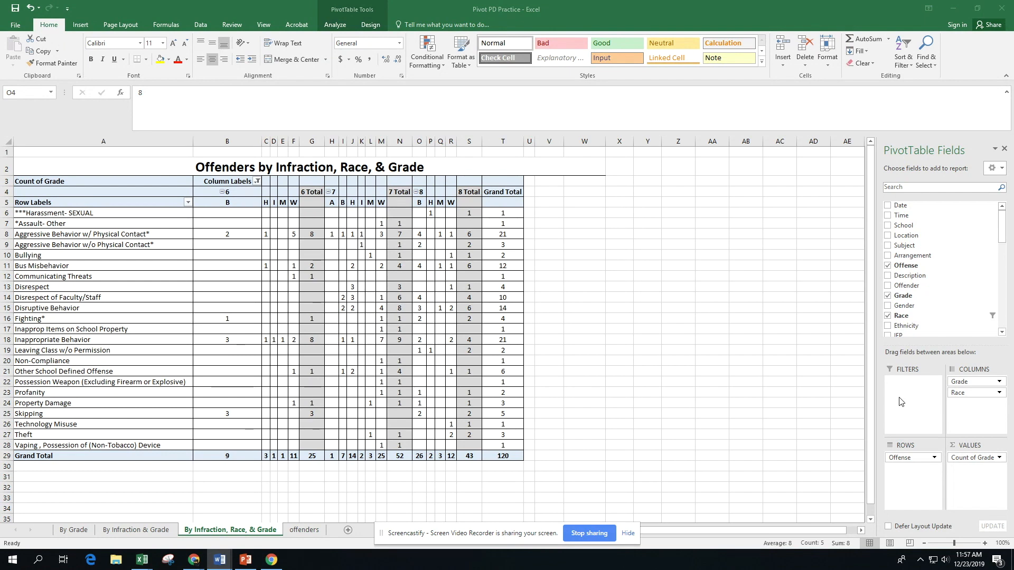
# Step: Drill into the Inappropriate Behavior grand total on By Infraction & Grade to list its records on a new sheet, and return to the pivot table
pyautogui.click(161, 532)
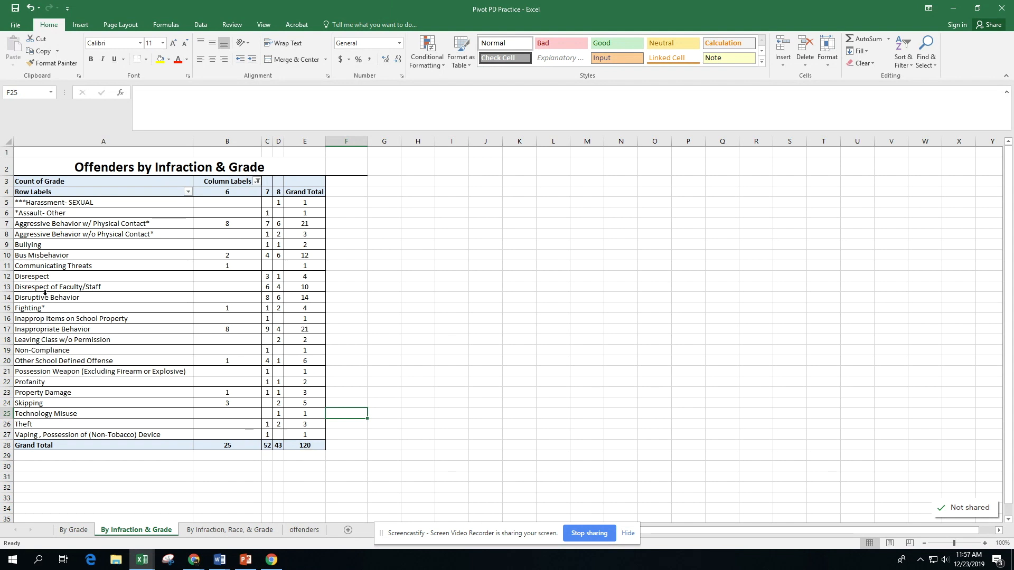
pyautogui.click(302, 330)
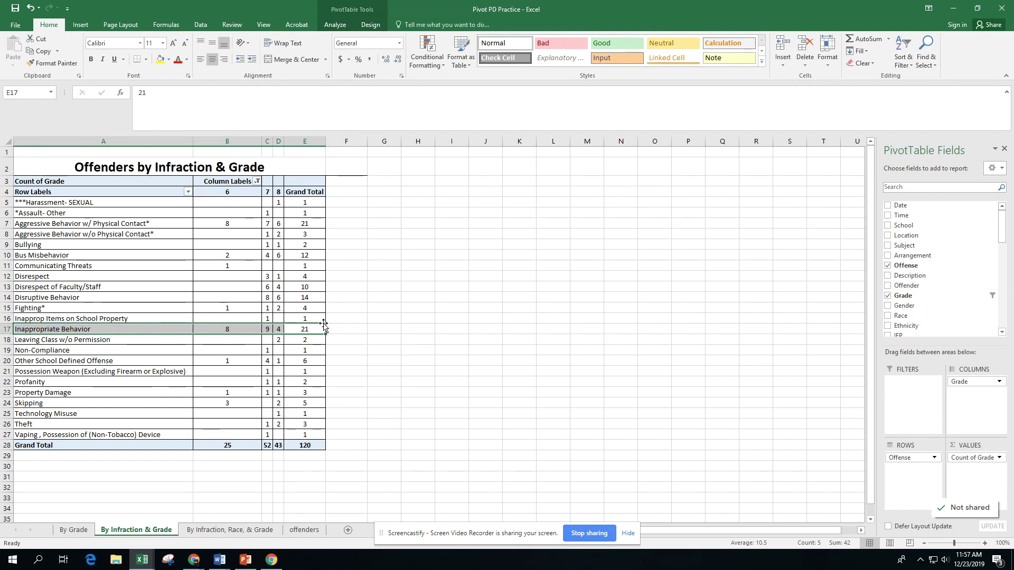
pyautogui.moveTo(321, 328)
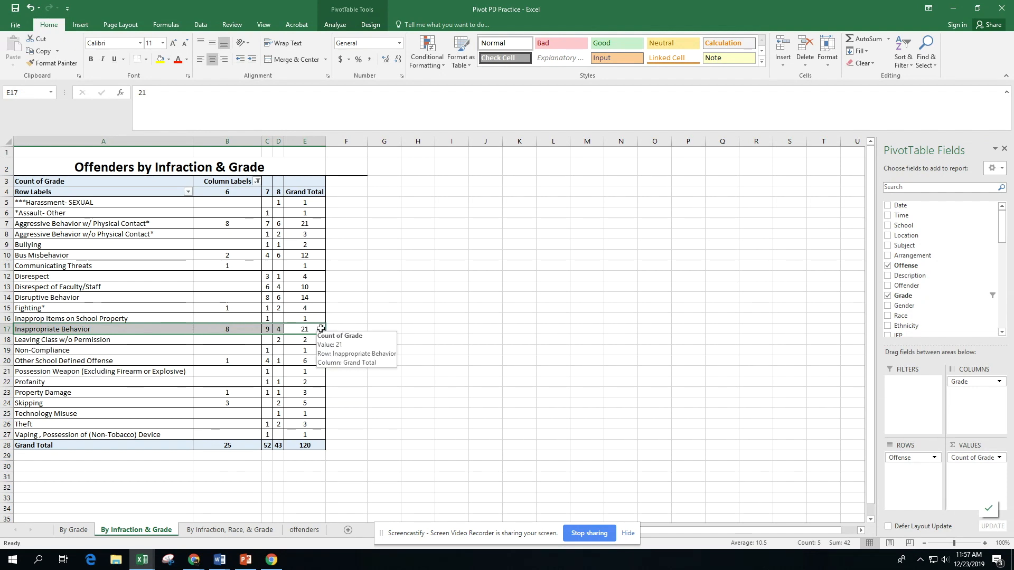
pyautogui.doubleClick(320, 329)
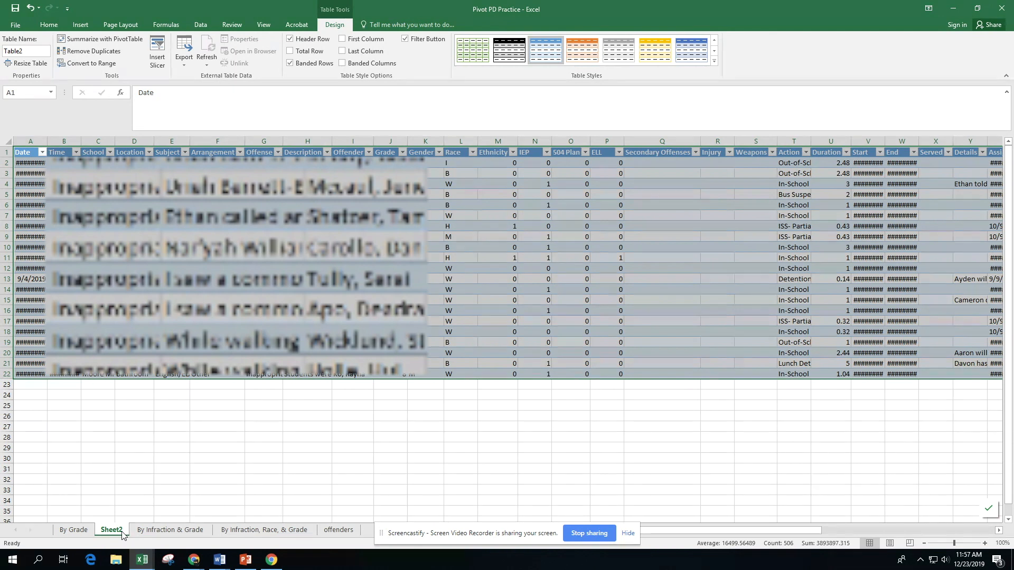
pyautogui.click(147, 533)
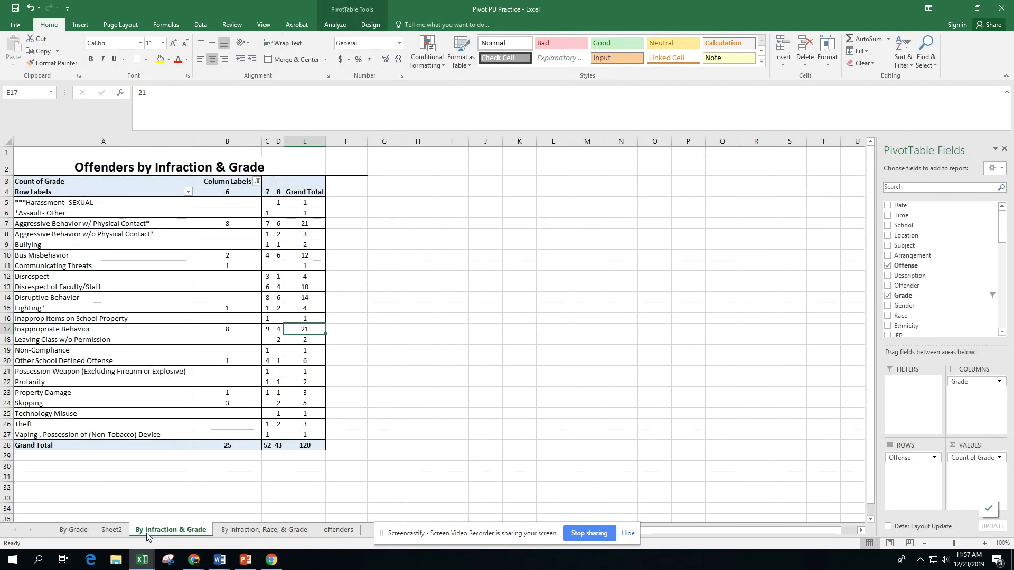
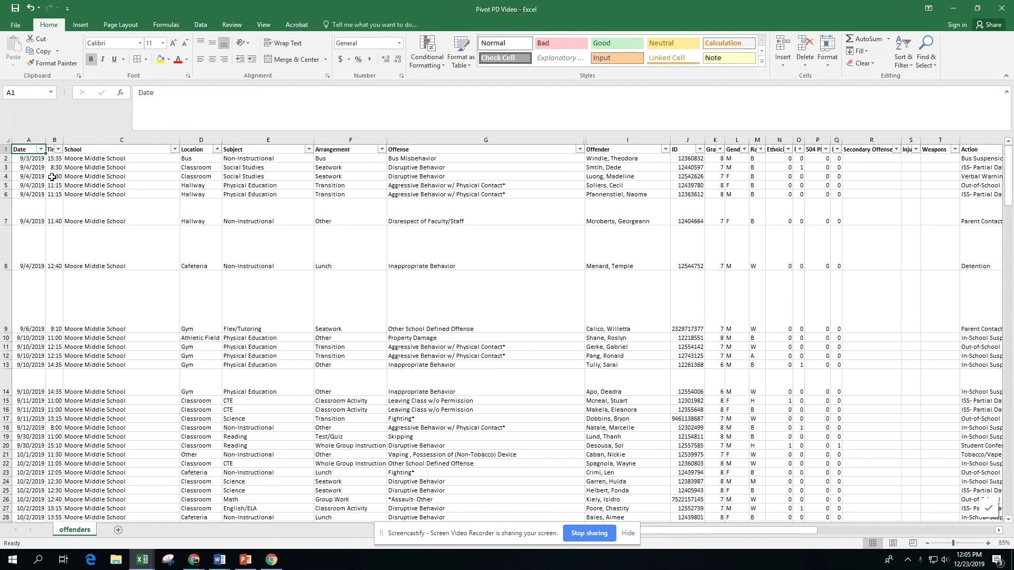
# Step: Create a PivotTable on a new worksheet from the entire offenders data range, A1:AV121
pyautogui.click(6, 149)
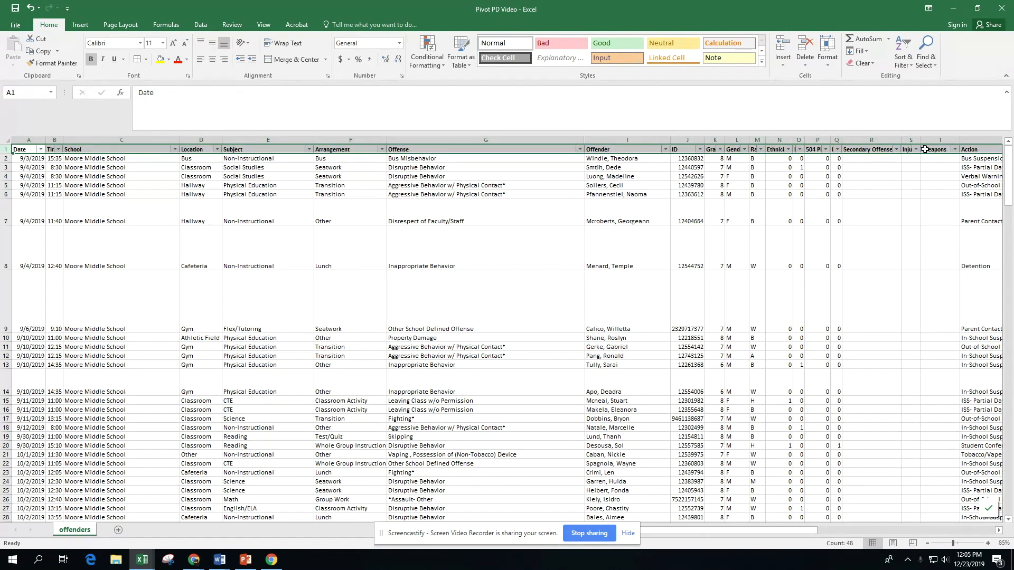
pyautogui.click(808, 327)
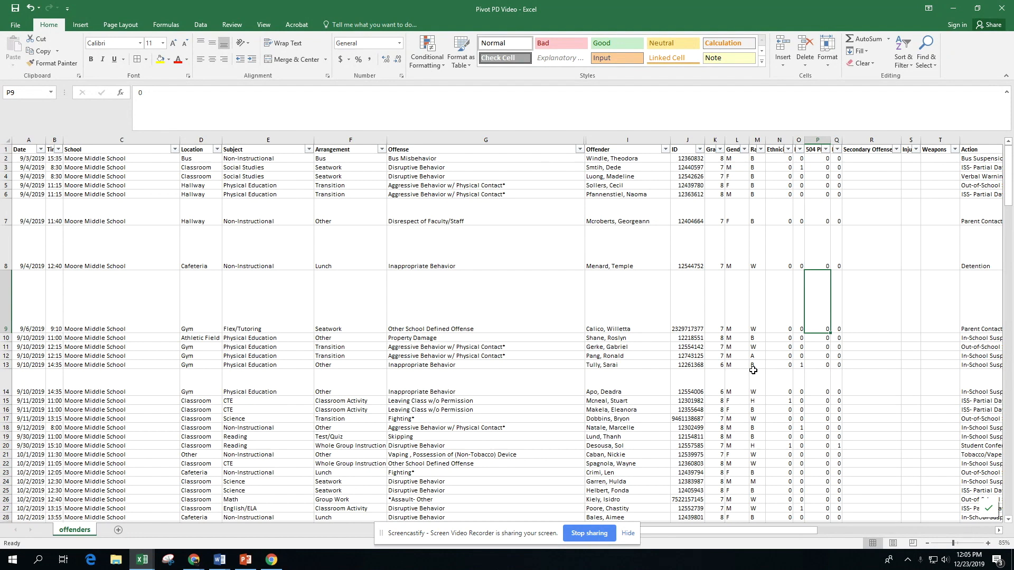
pyautogui.hotkey('ctrl', 'a')
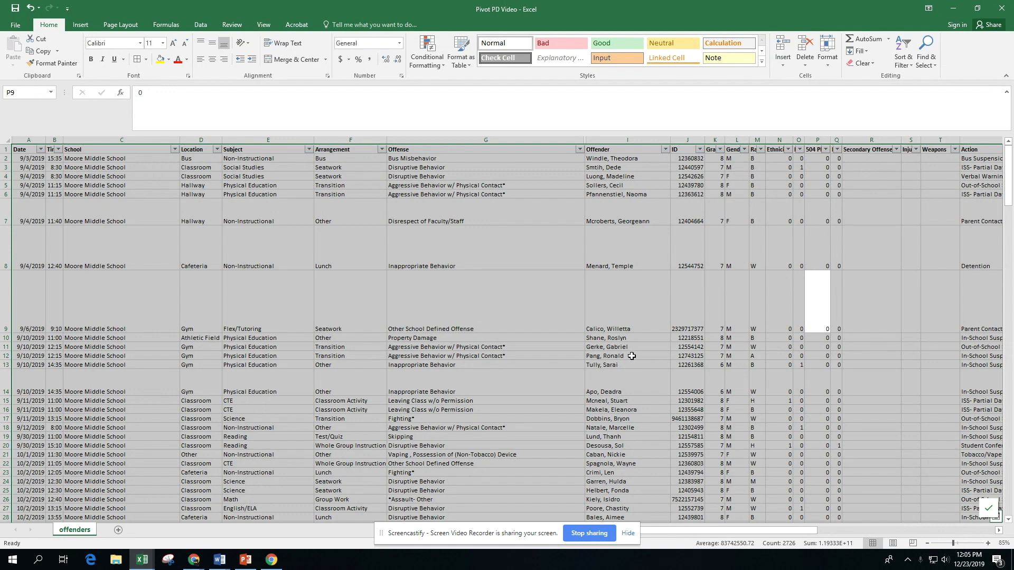
pyautogui.click(79, 25)
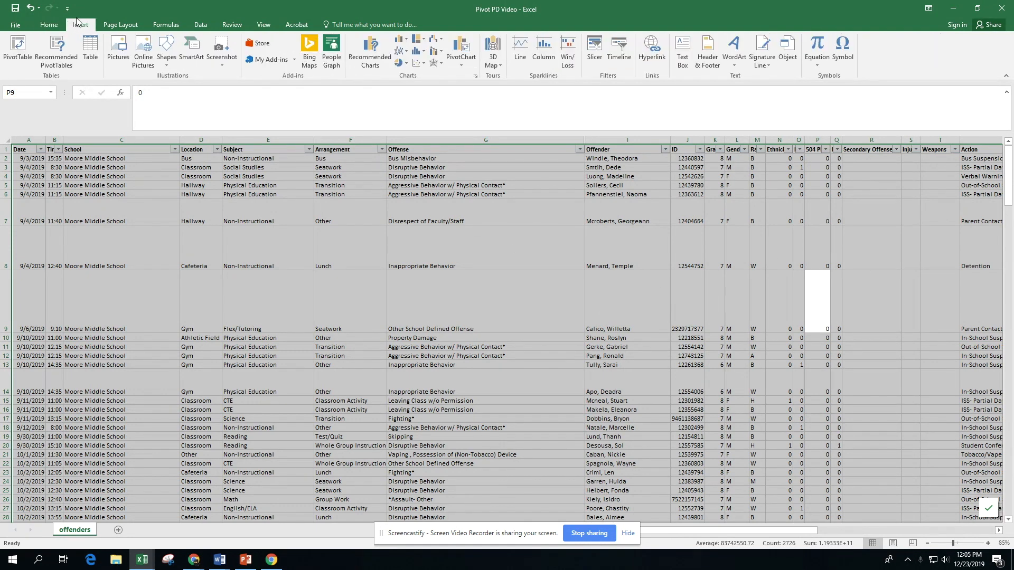
pyautogui.click(27, 51)
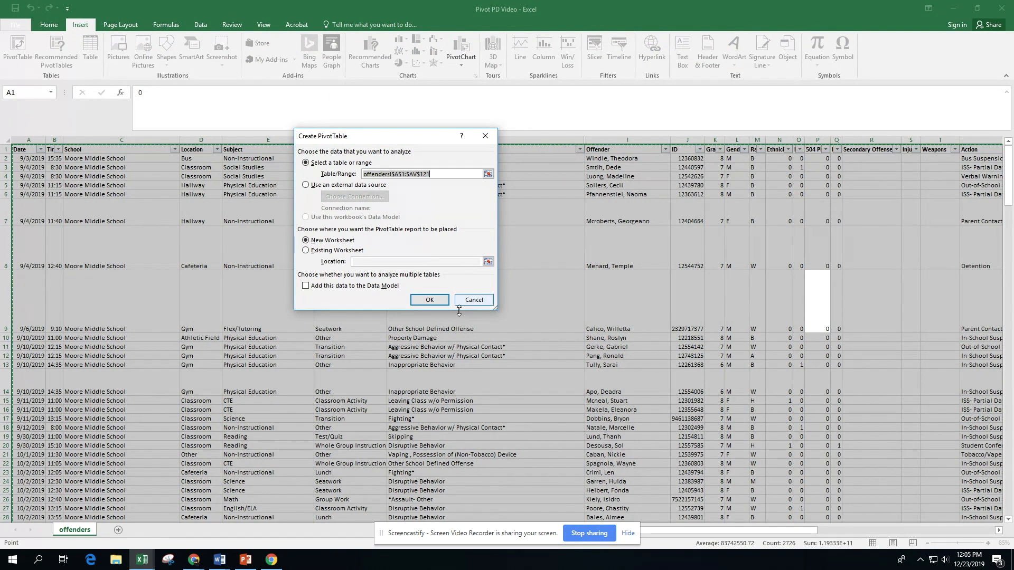
pyautogui.click(419, 302)
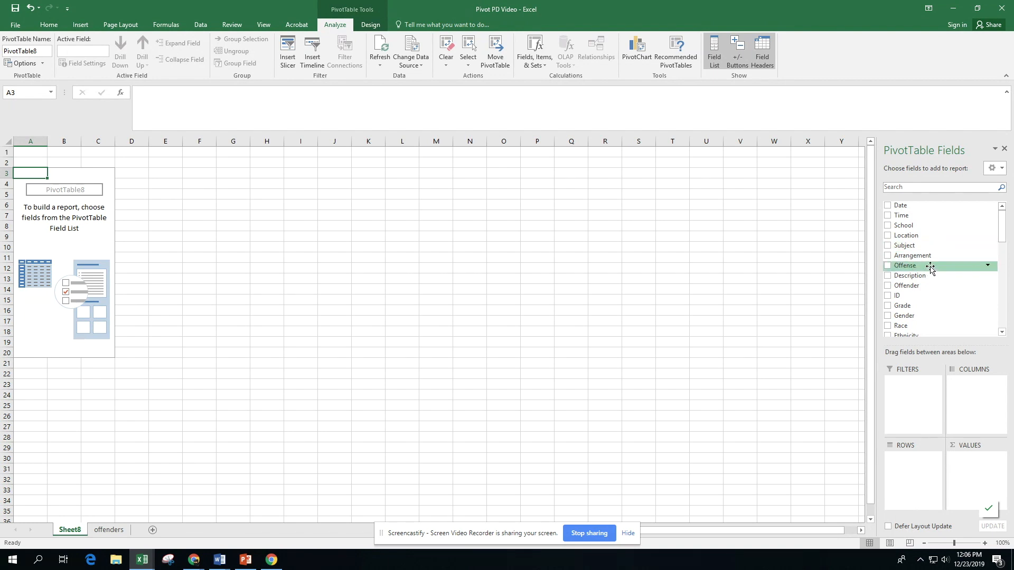
# Step: Set Offense as the pivot table's row field and Race as its column field
pyautogui.moveTo(930, 269); pyautogui.dragTo(911, 478)
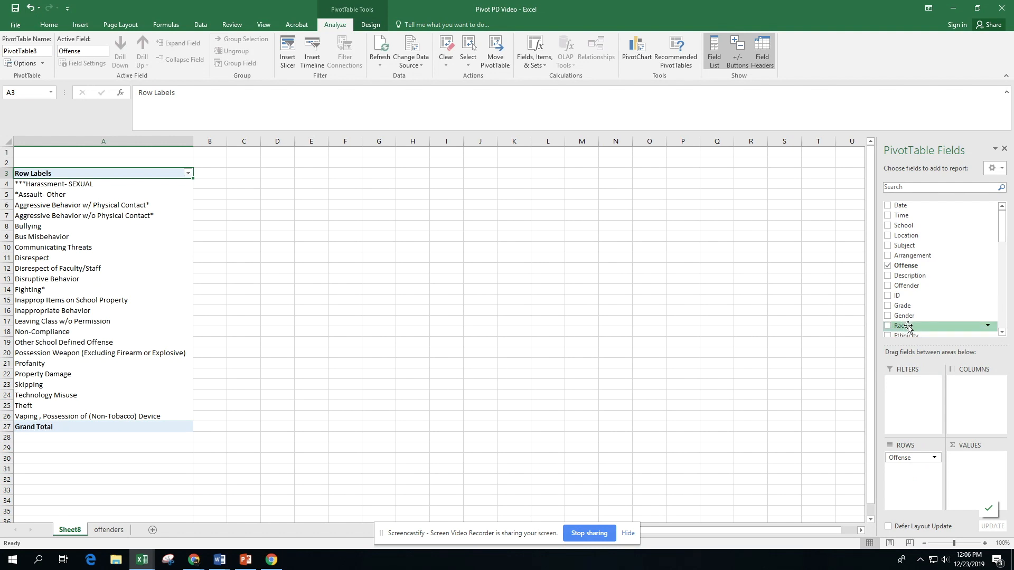
pyautogui.moveTo(908, 326); pyautogui.dragTo(965, 407)
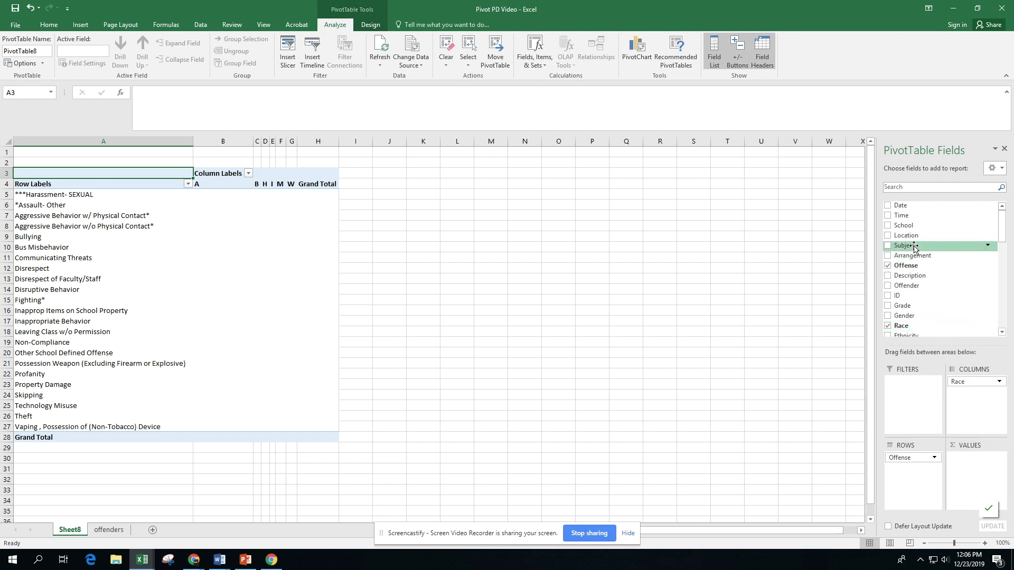
# Step: Try School as the counted values field of the pivot table, and remove it again
pyautogui.moveTo(914, 225); pyautogui.dragTo(974, 462)
pyautogui.hotkey('alt', 'Tab')
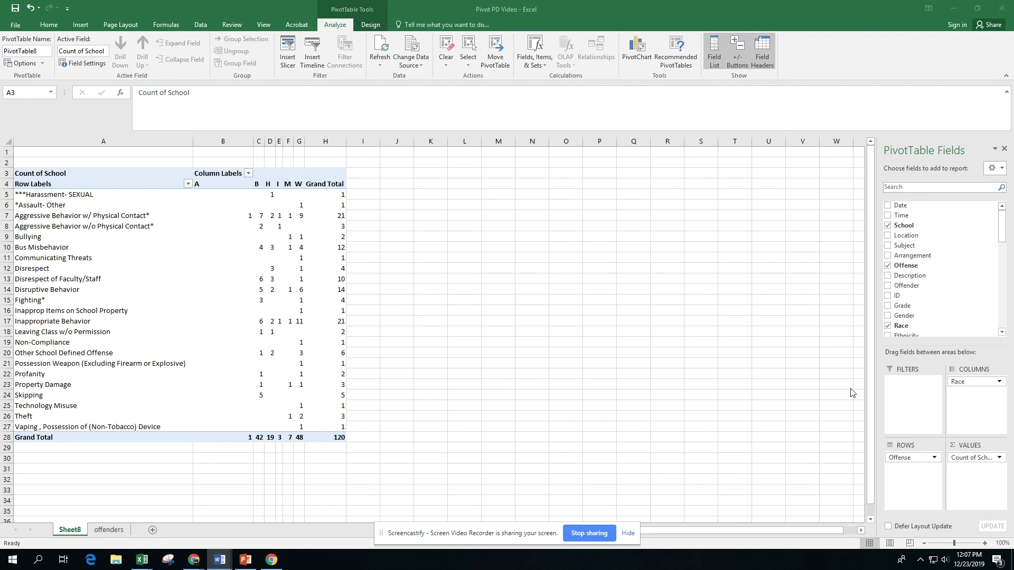
pyautogui.click(974, 463)
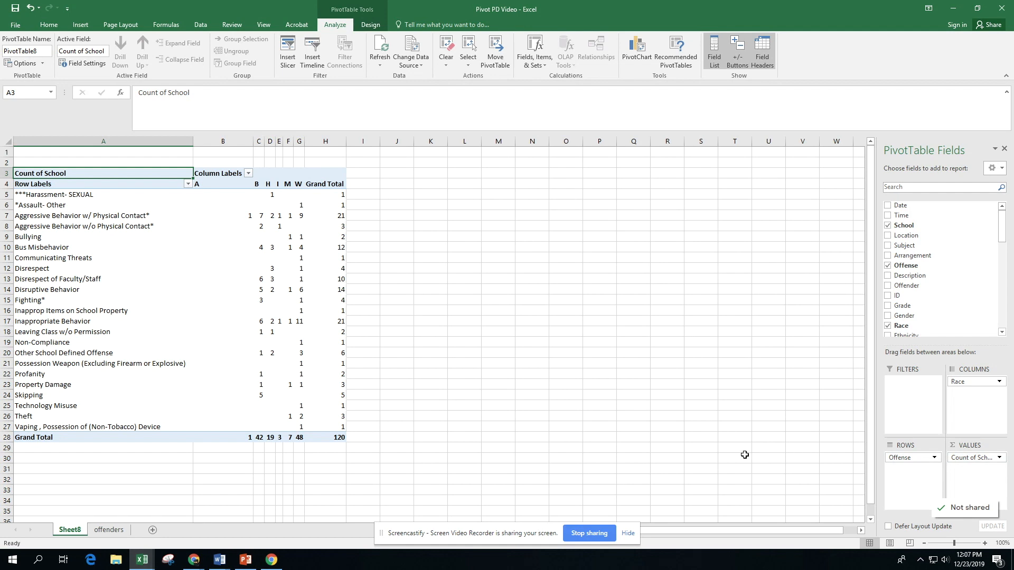
pyautogui.moveTo(975, 458); pyautogui.dragTo(783, 451)
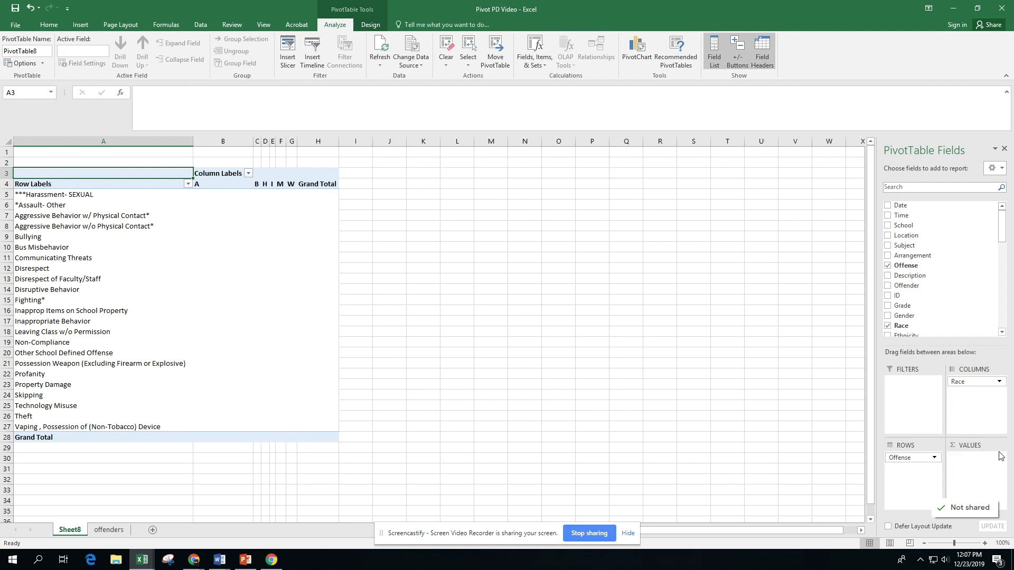
# Step: Add Race to the pivot table's values as a count and inspect the offense counts by race
pyautogui.moveTo(936, 325); pyautogui.dragTo(988, 463)
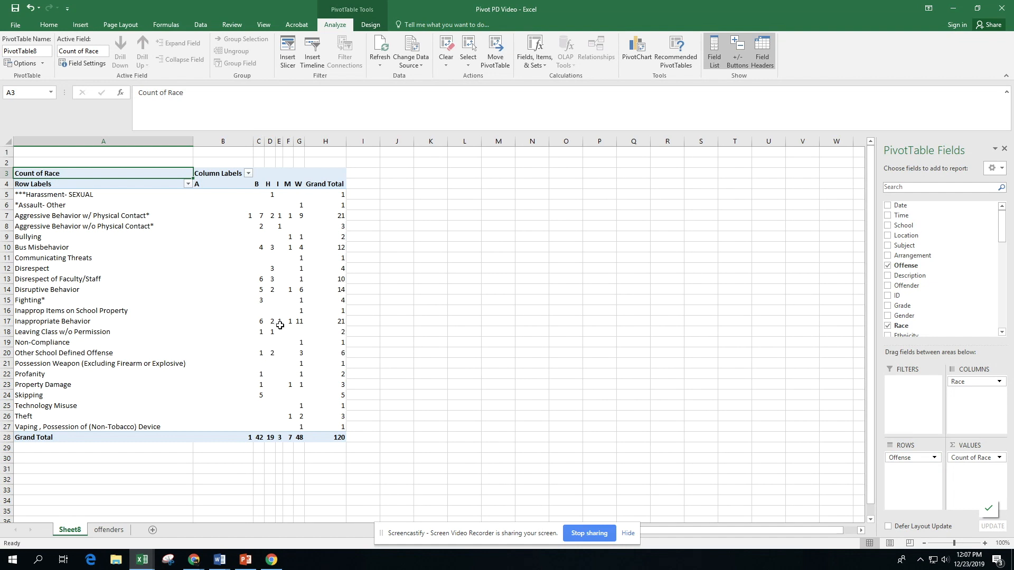
pyautogui.click(271, 291)
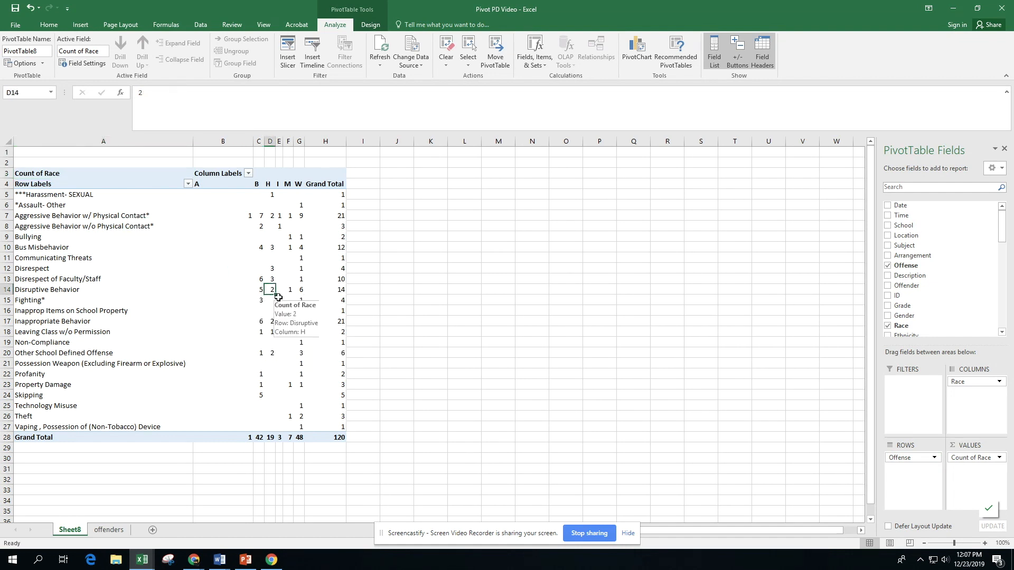
pyautogui.moveTo(278, 298); pyautogui.dragTo(259, 269)
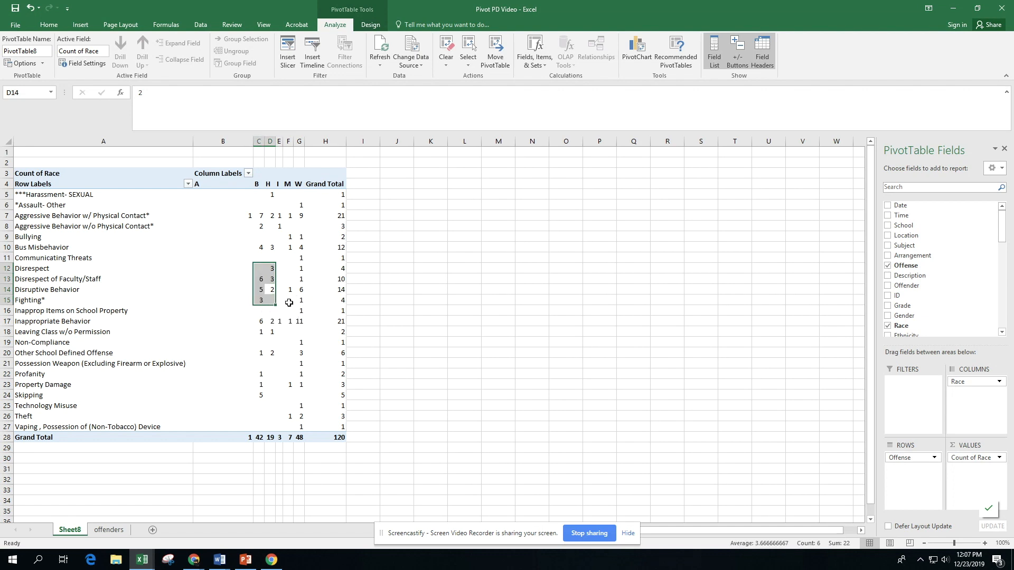
# Step: Apply all borders to the whole pivot table of offenses by race, A3:H28
pyautogui.click(132, 238)
pyautogui.hotkey('ctrl', 'a')
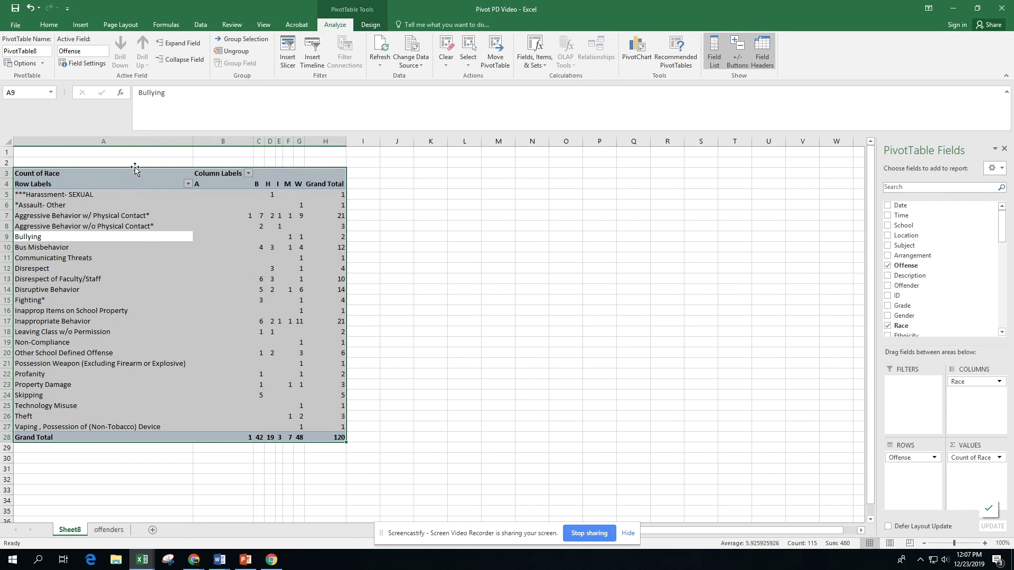
pyautogui.click(49, 25)
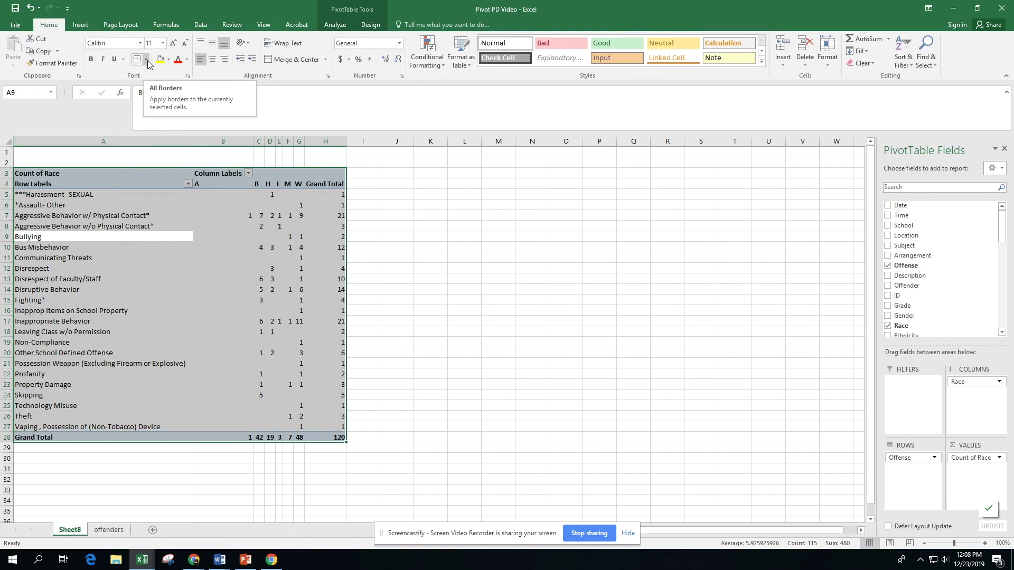
pyautogui.click(147, 59)
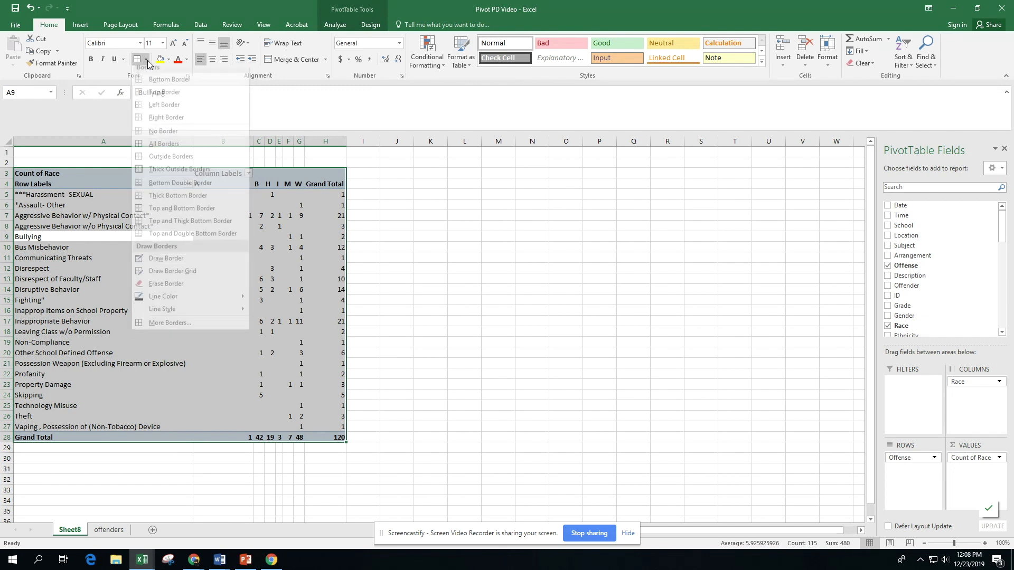
pyautogui.click(160, 151)
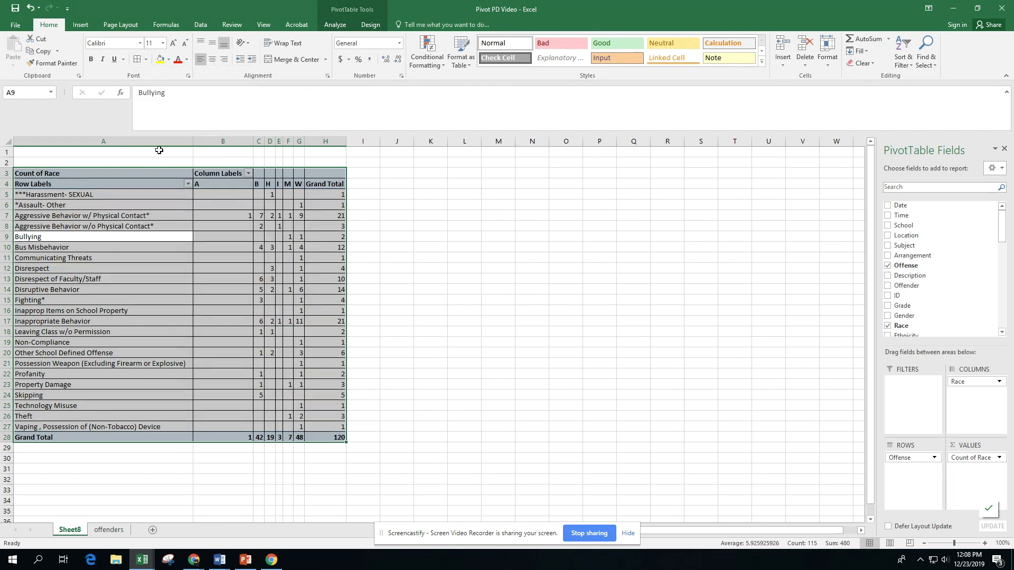
# Step: Center the contents of columns B through H and resize those columns to one equal, wider width
pyautogui.moveTo(220, 138); pyautogui.dragTo(324, 138)
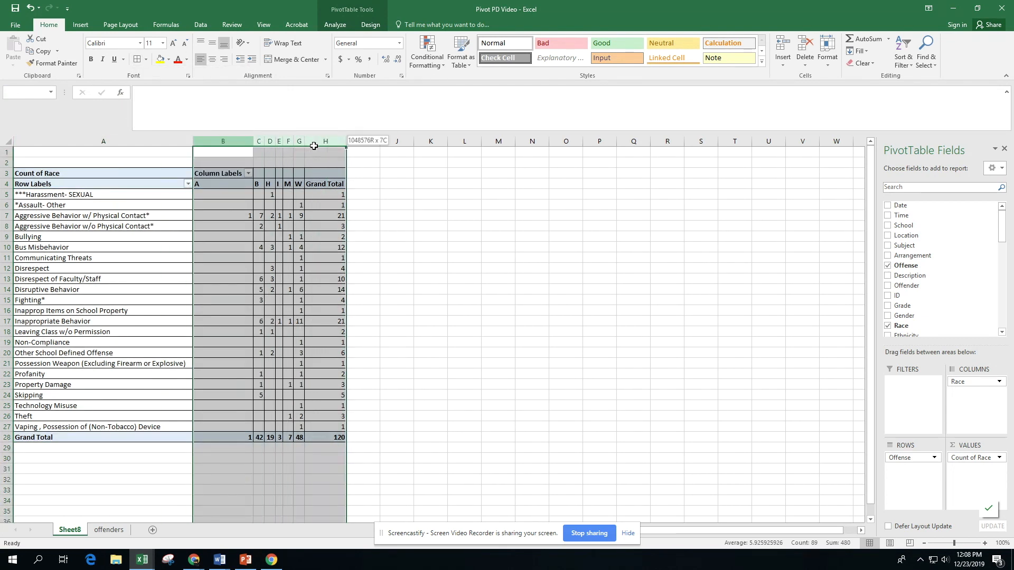
pyautogui.click(211, 63)
pyautogui.moveTo(253, 140); pyautogui.dragTo(236, 138)
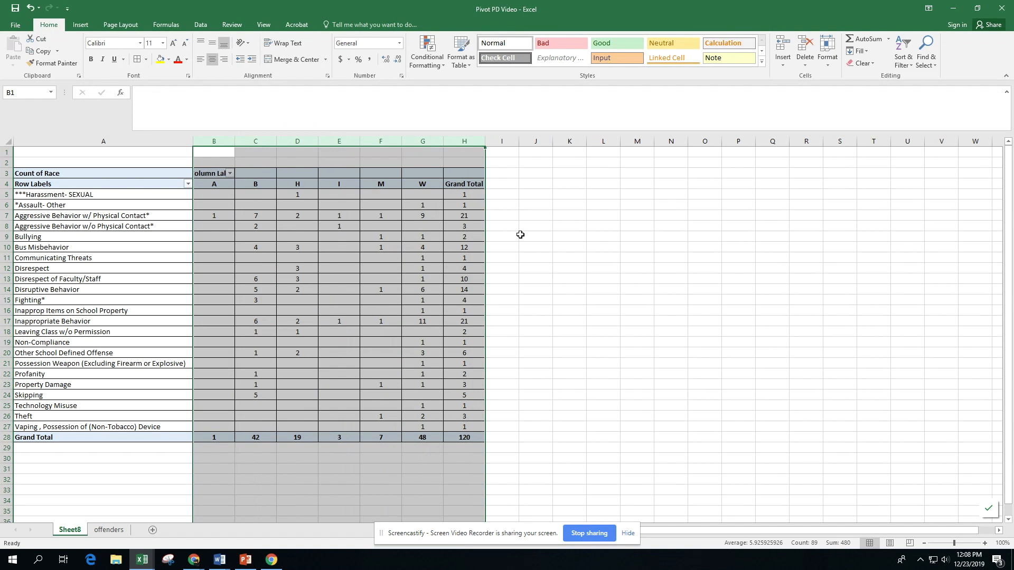
pyautogui.click(534, 243)
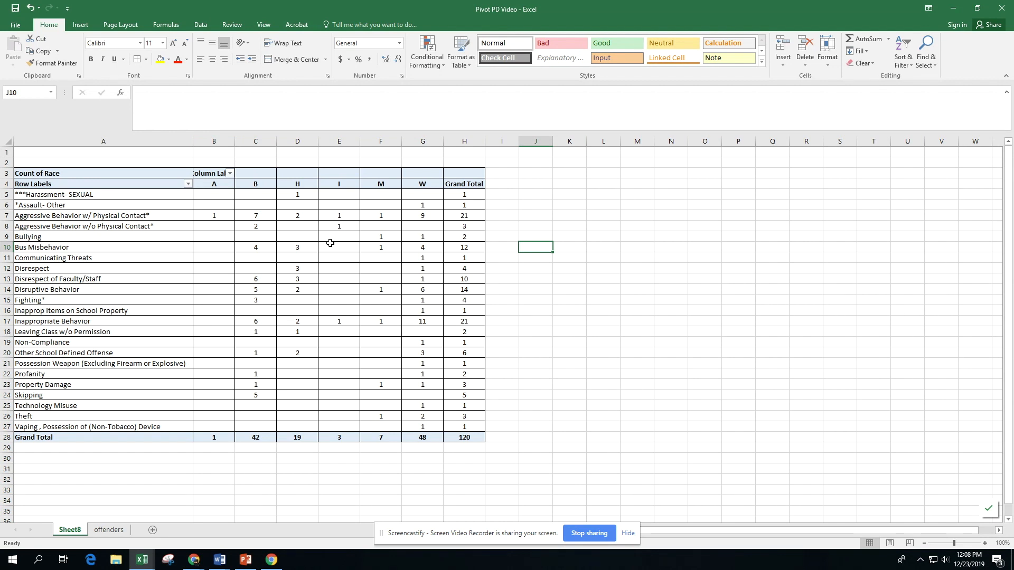
# Step: Create a second PivotTable on a new worksheet from the entire offenders data range, A1:AV121
pyautogui.click(264, 185)
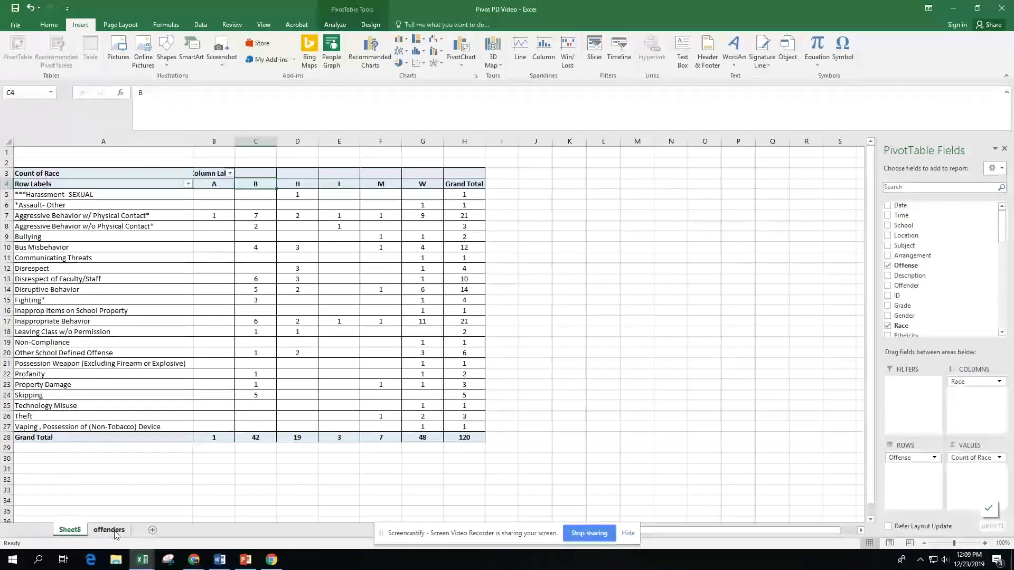
pyautogui.click(117, 534)
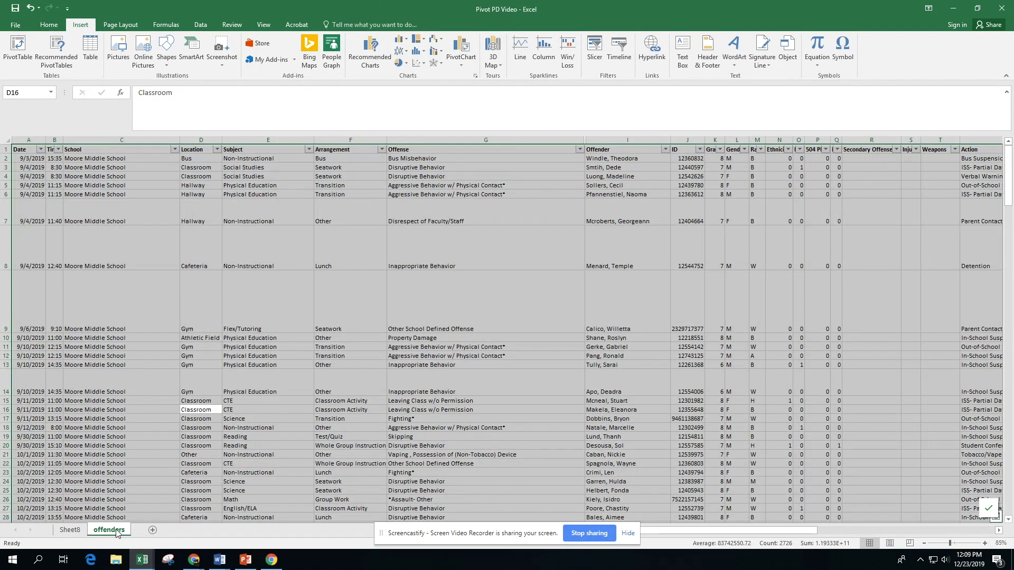
pyautogui.click(195, 402)
pyautogui.hotkey('ctrl', 'a')
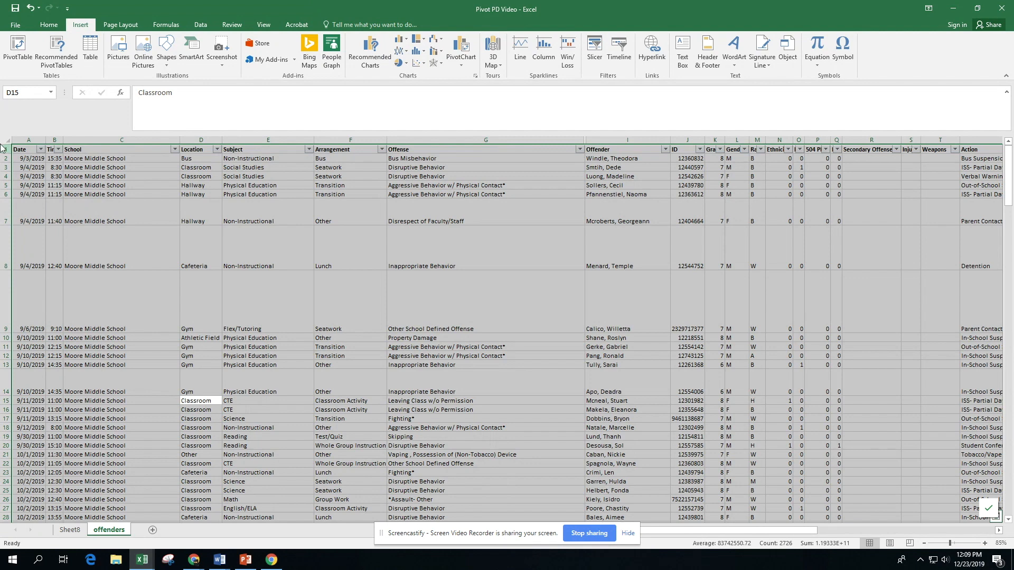
pyautogui.click(21, 50)
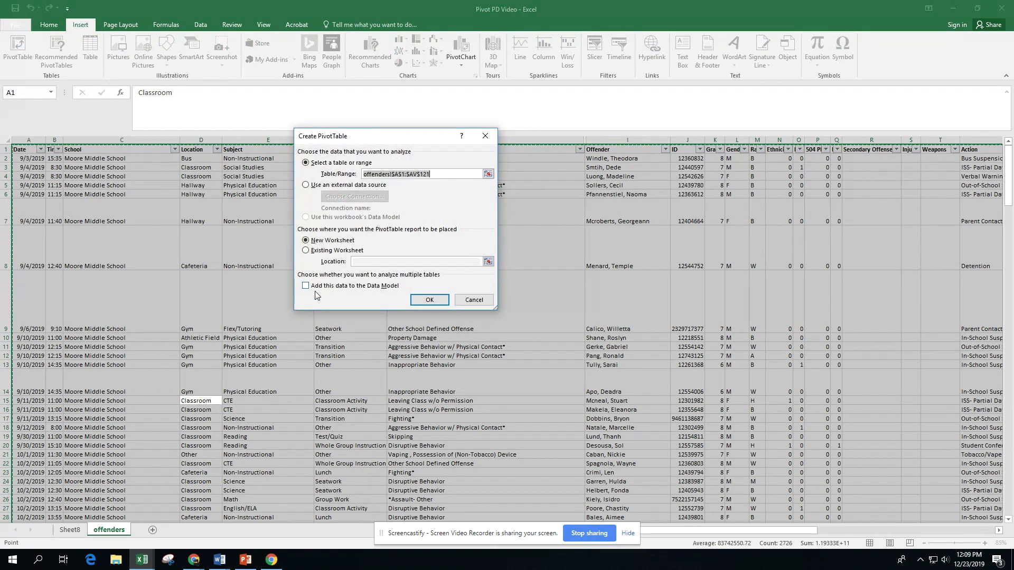
pyautogui.click(434, 300)
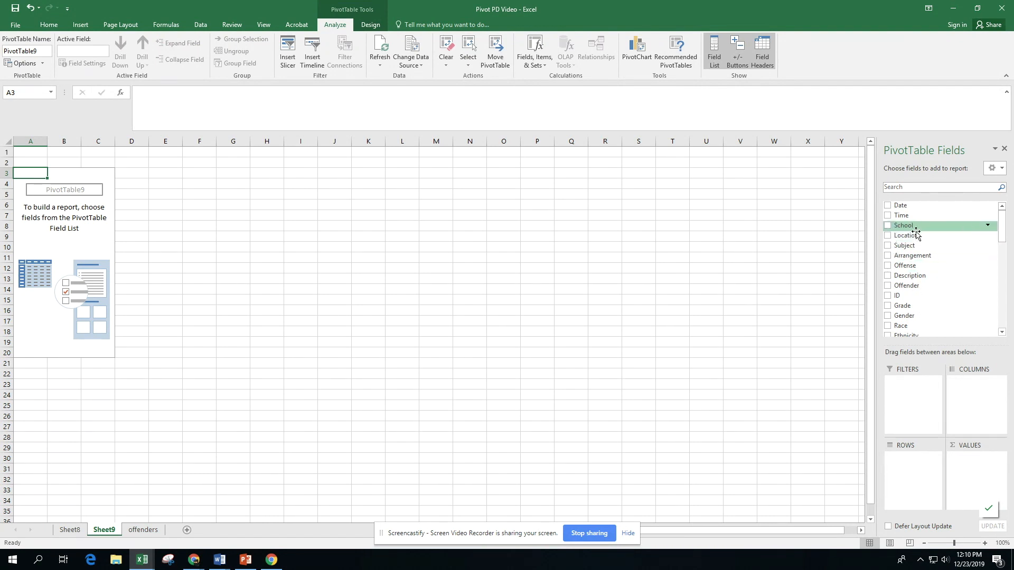
# Step: Set Subject as both the column field and the counted values of the new pivot table, with Race as its row field
pyautogui.moveTo(916, 247); pyautogui.dragTo(974, 419)
pyautogui.moveTo(935, 248); pyautogui.dragTo(970, 473)
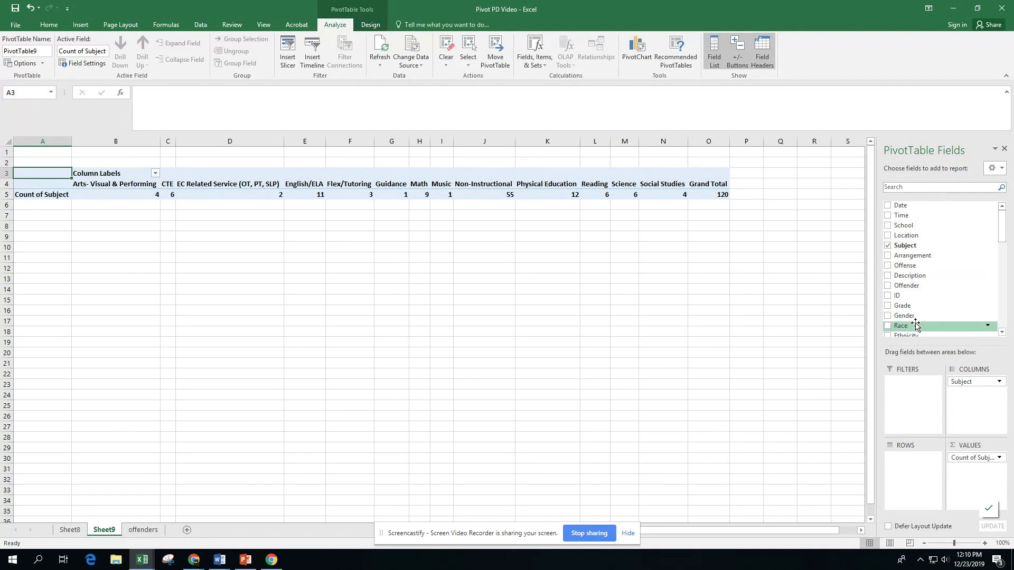
pyautogui.moveTo(916, 325); pyautogui.dragTo(906, 492)
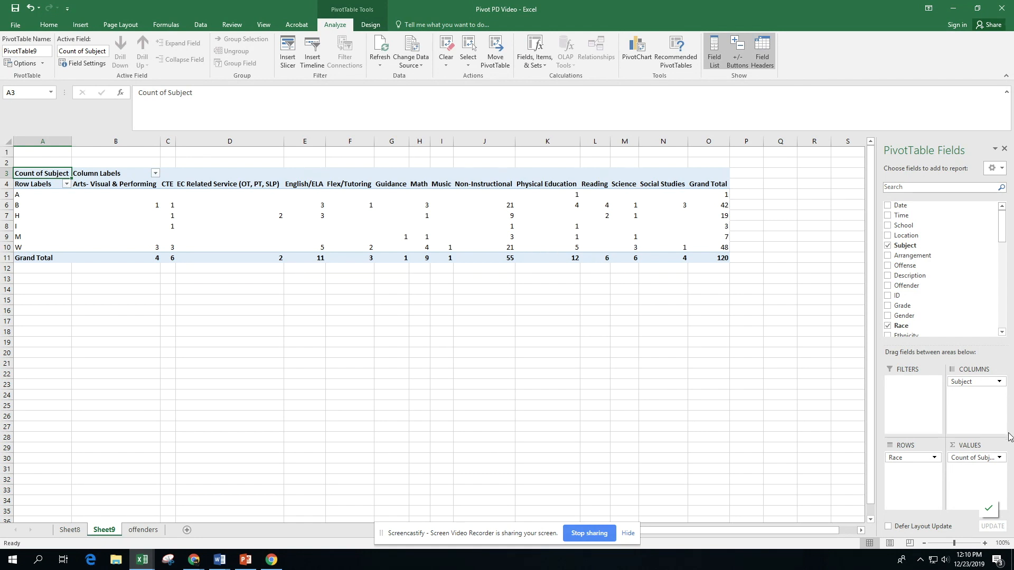
# Step: Swap Subject into the rows and Race into the columns, and move Race beneath Subject in the rows
pyautogui.moveTo(966, 381); pyautogui.dragTo(906, 496)
pyautogui.moveTo(907, 458); pyautogui.dragTo(980, 388)
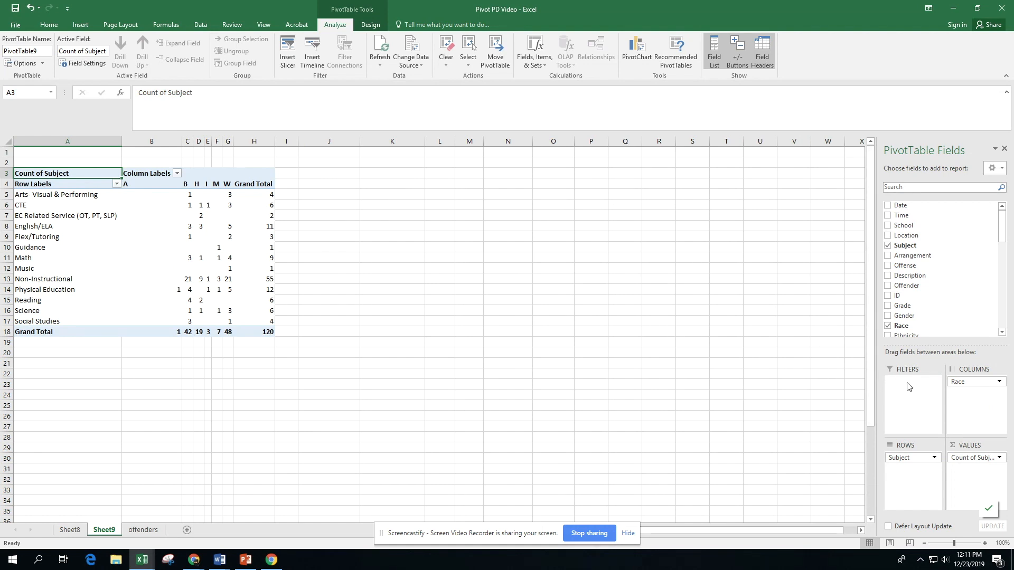
pyautogui.moveTo(970, 381); pyautogui.dragTo(916, 506)
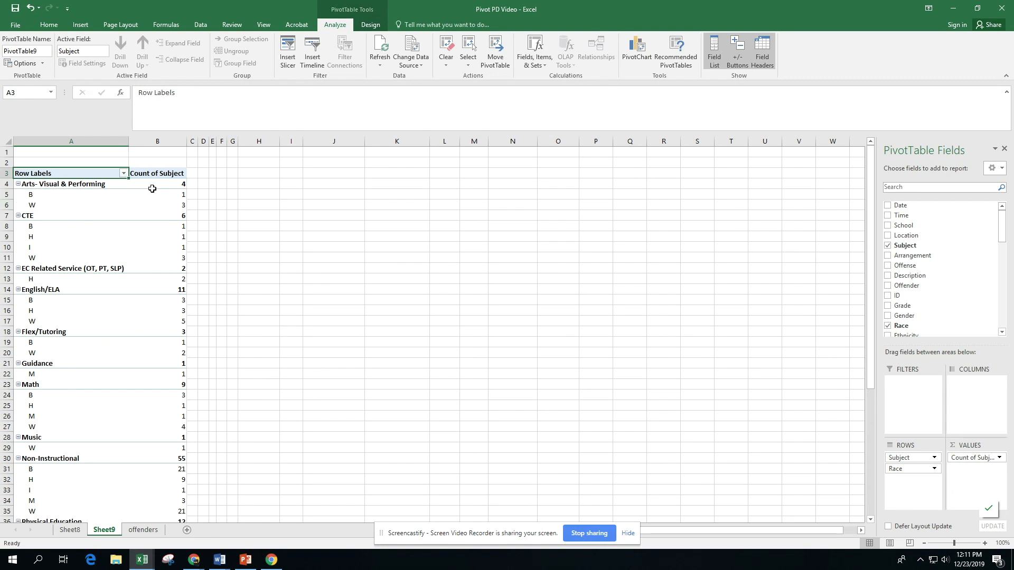
# Step: Examine the subject counts and their race breakdown for the Arts- Visual & Performing and CTE groups
pyautogui.moveTo(152, 185); pyautogui.dragTo(99, 185)
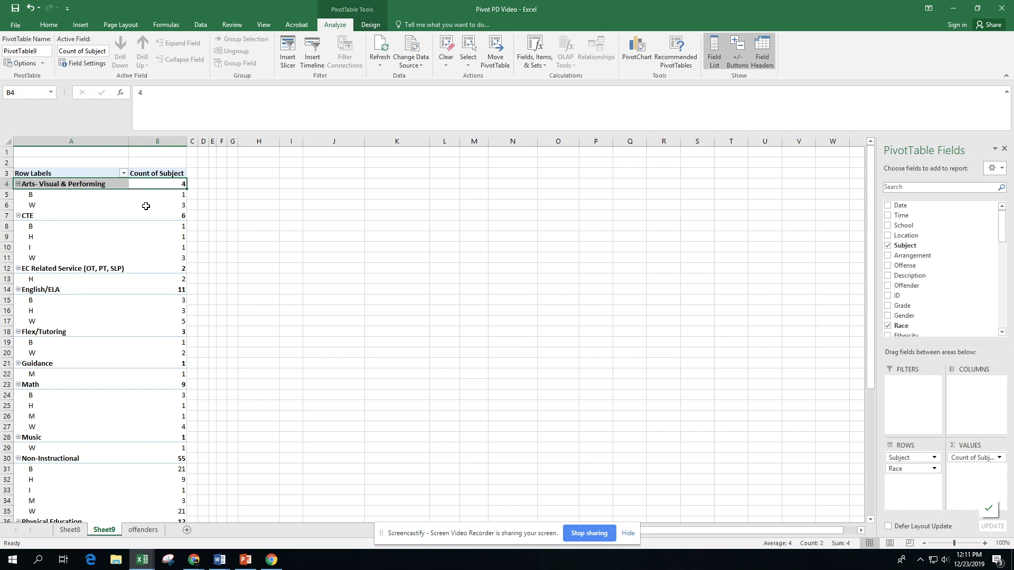
pyautogui.click(165, 197)
pyautogui.click(167, 207)
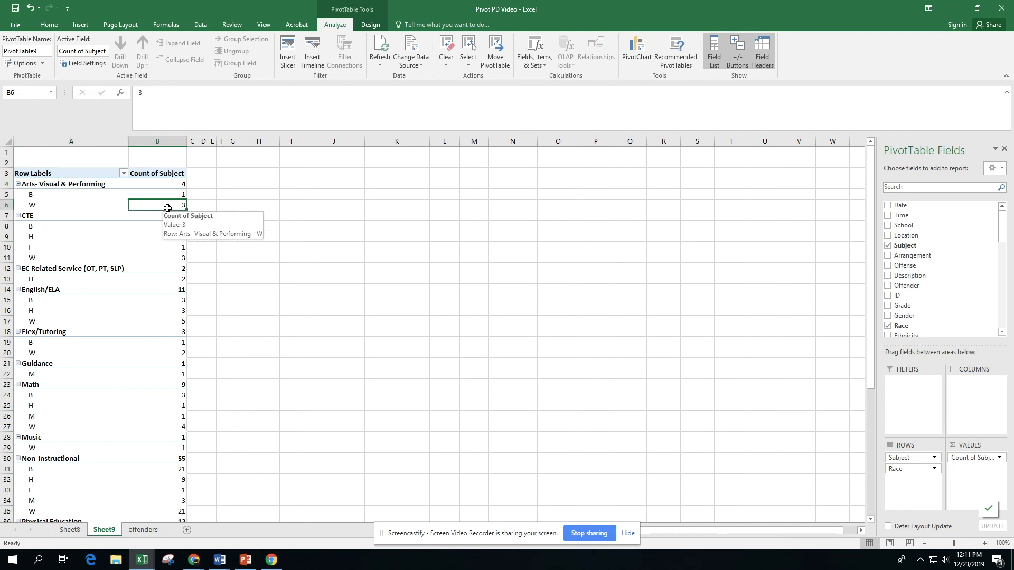
pyautogui.moveTo(173, 216); pyautogui.dragTo(63, 218)
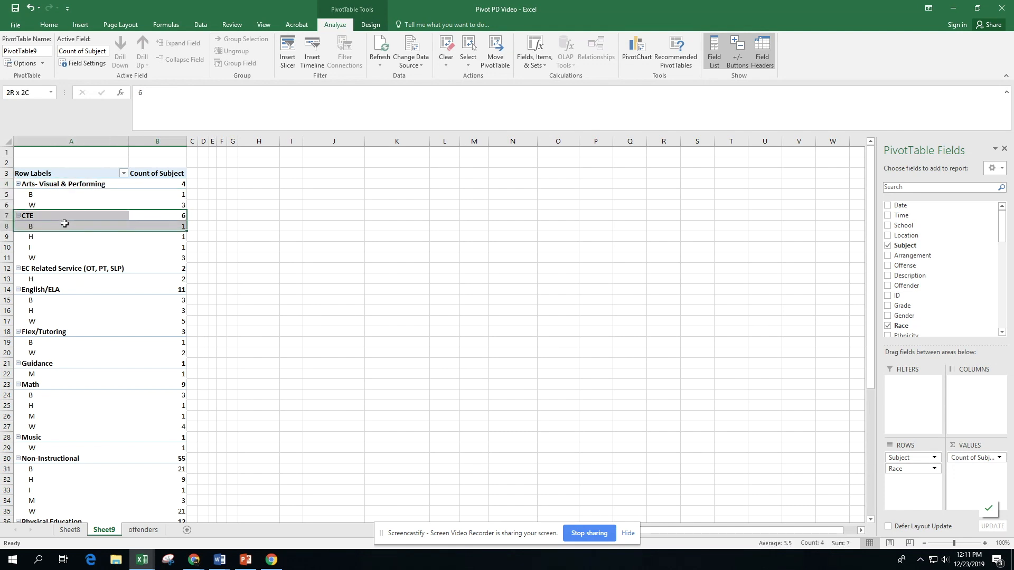
pyautogui.click(171, 226)
pyautogui.click(170, 237)
pyautogui.click(170, 248)
pyautogui.click(171, 259)
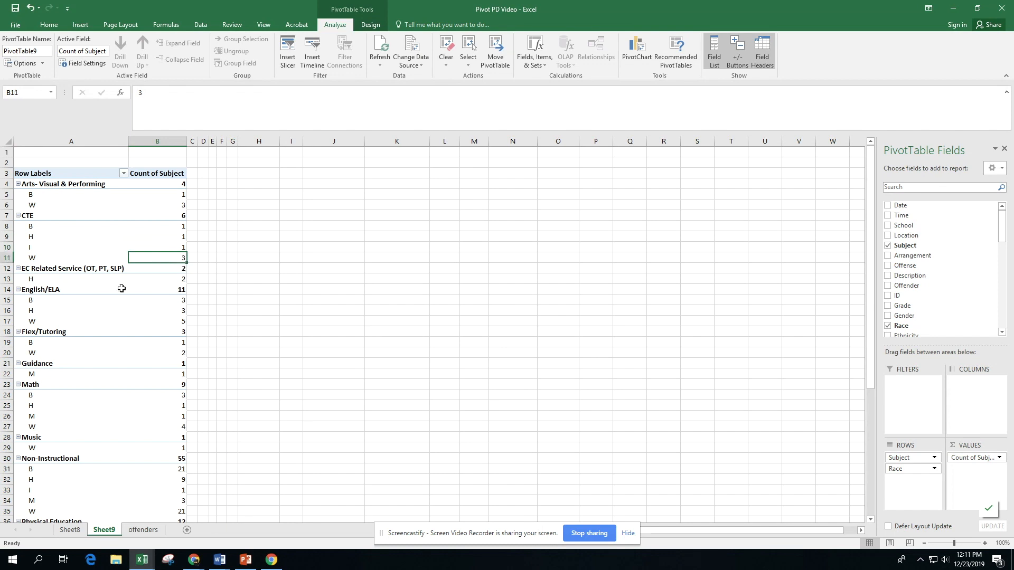
# Step: Collapse the Arts- Visual & Performing, CTE, EC Related Service, Flex/Tutoring, Guidance, Music, Non-Instructional, Physical Education and Reading groups
pyautogui.click(18, 216)
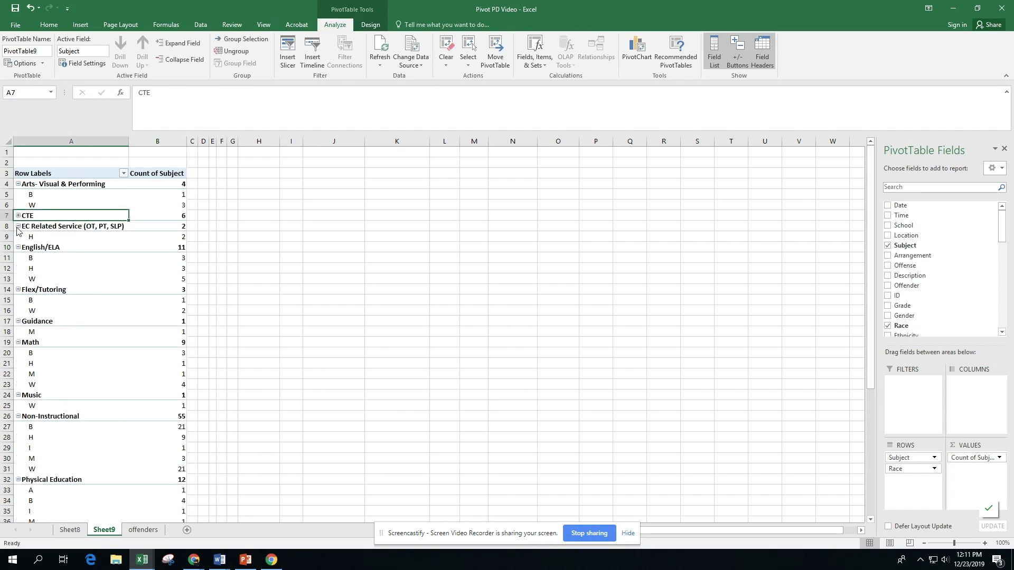
pyautogui.click(18, 226)
pyautogui.click(18, 279)
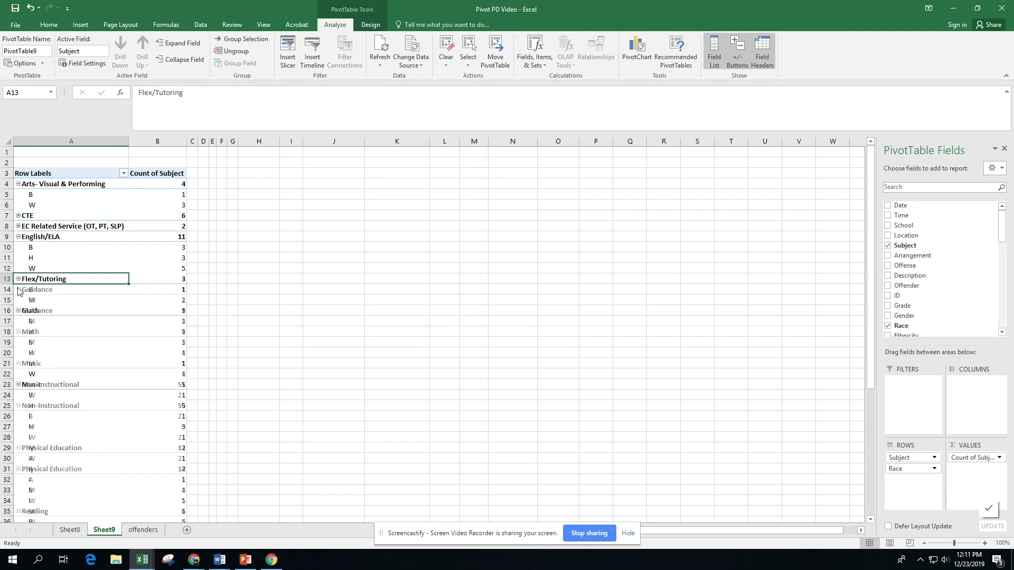
pyautogui.click(18, 290)
pyautogui.click(18, 354)
pyautogui.click(18, 364)
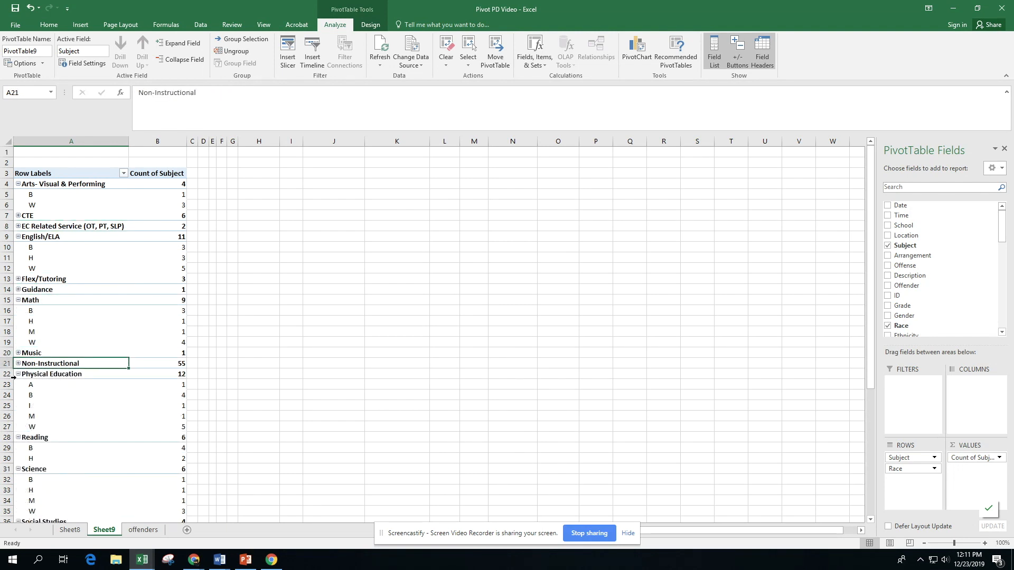
pyautogui.click(15, 375)
pyautogui.click(18, 374)
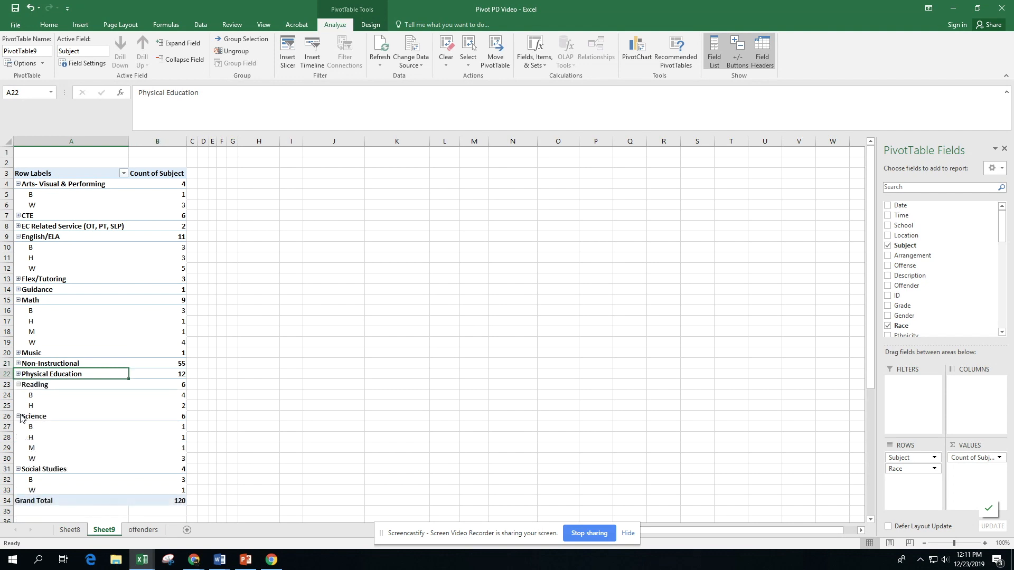
pyautogui.click(18, 384)
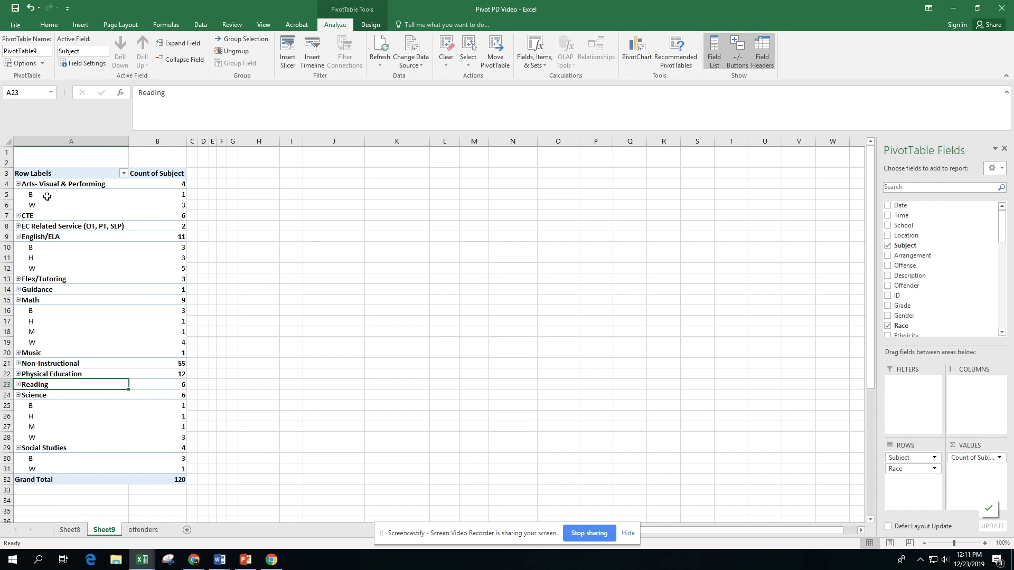
pyautogui.click(18, 184)
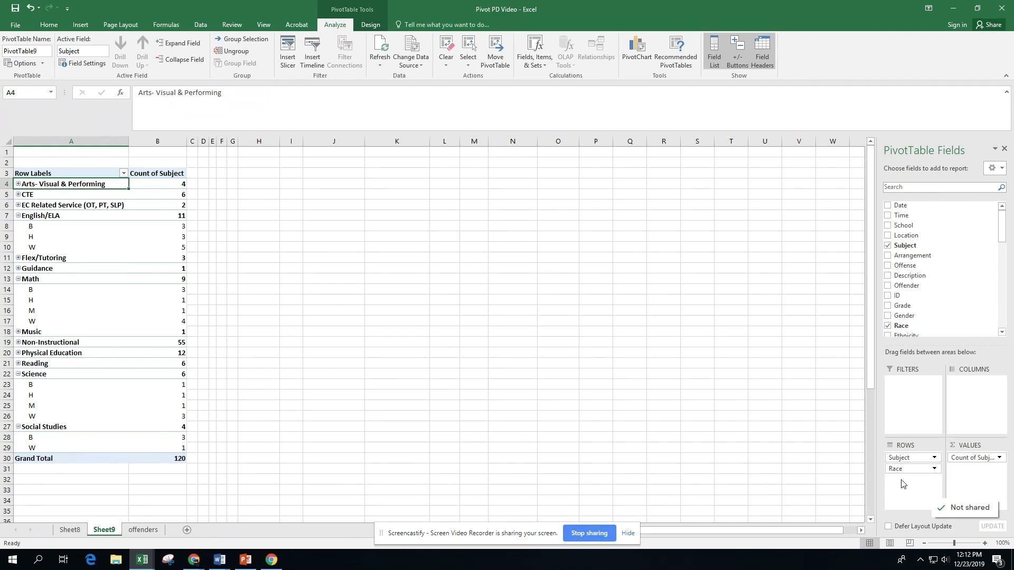
# Step: Nest Subject beneath Race in the pivot table's rows, and collapse the A, H and M race groups
pyautogui.moveTo(907, 459); pyautogui.dragTo(911, 488)
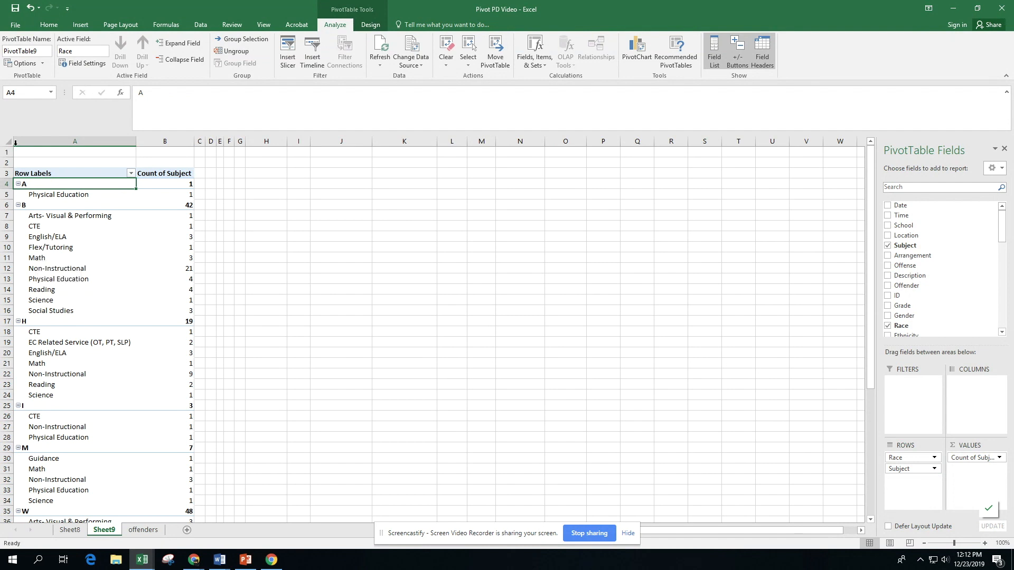
pyautogui.click(17, 184)
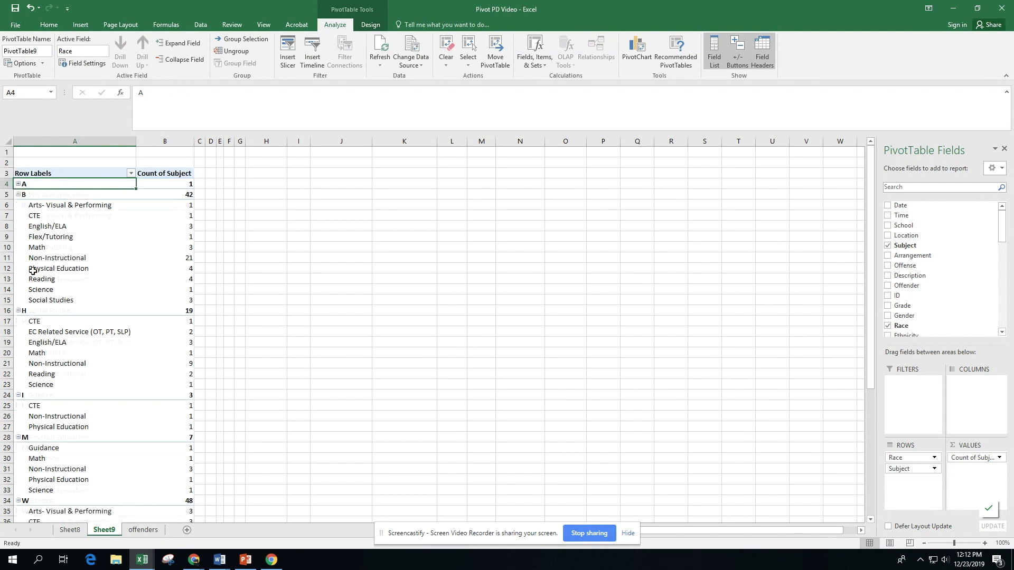
pyautogui.click(18, 310)
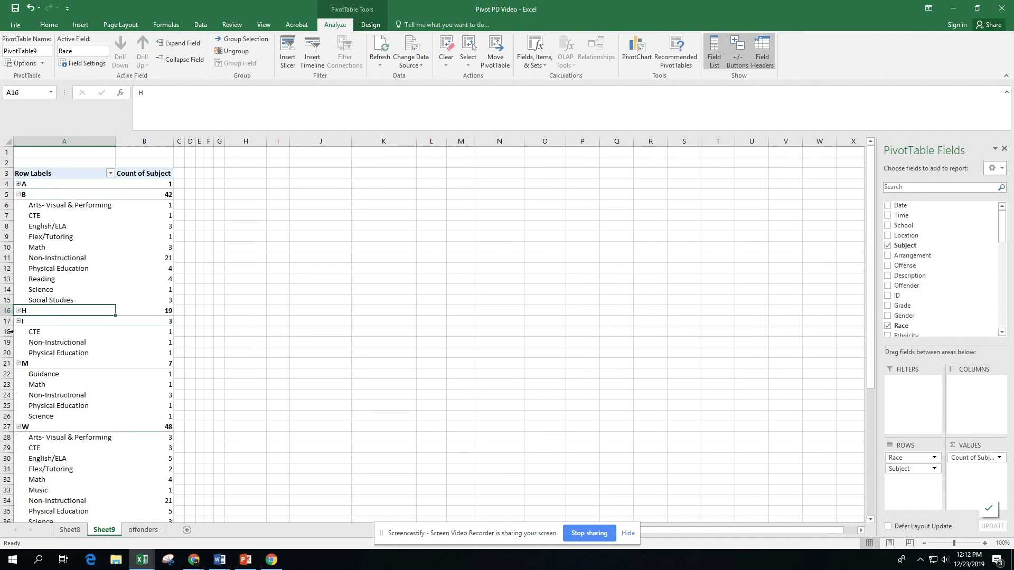
pyautogui.click(18, 364)
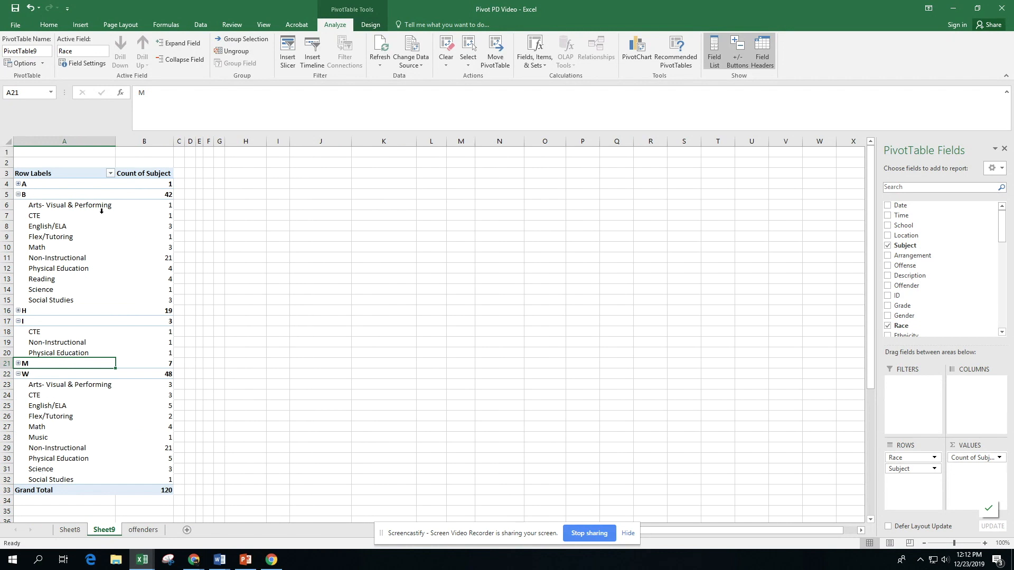
pyautogui.moveTo(52, 195); pyautogui.dragTo(151, 193)
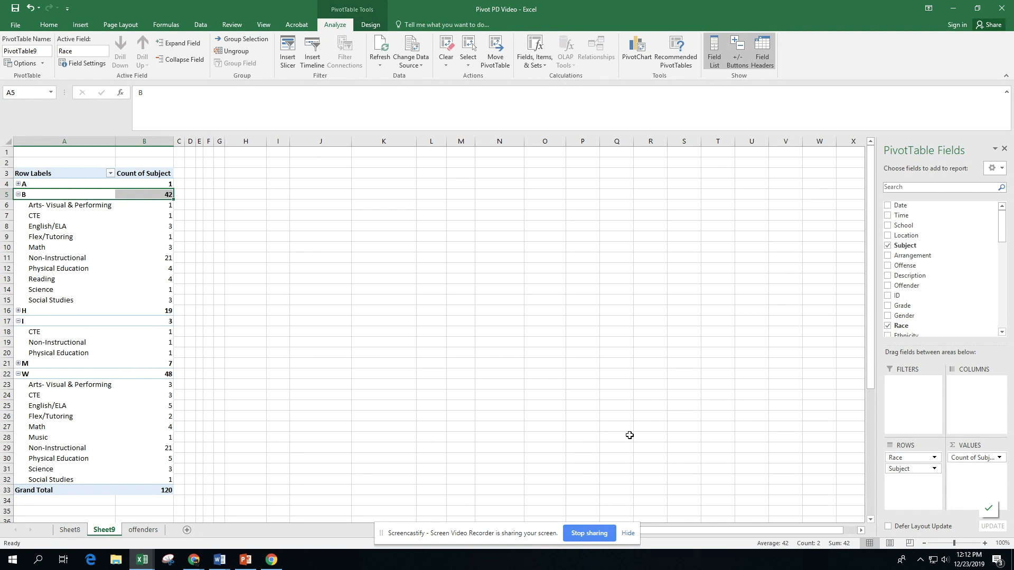
# Step: Create a pivot table on a new worksheet from the full data range of the offenders sheet
pyautogui.hotkey('alt', 'Tab')
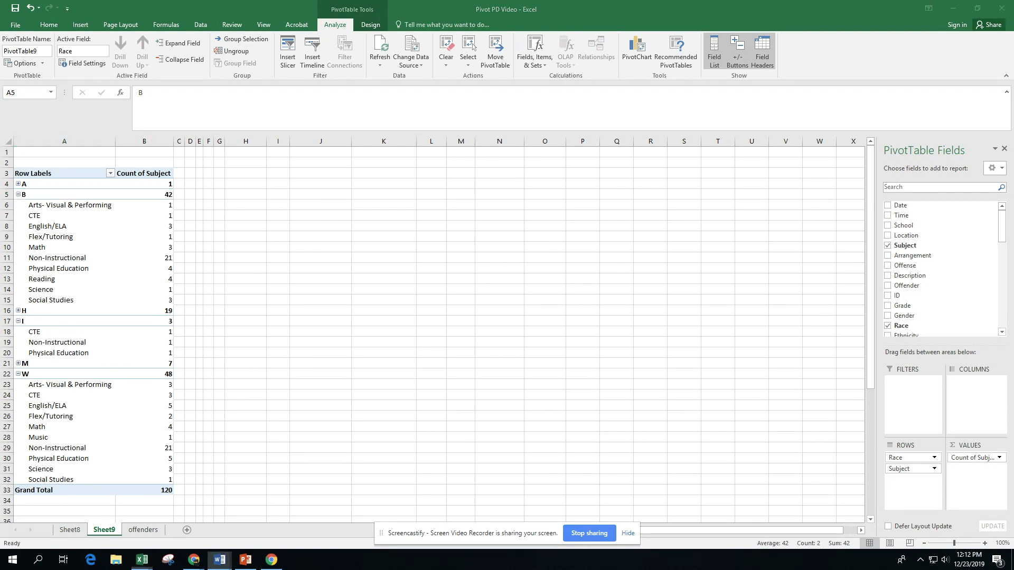
pyautogui.click(140, 531)
pyautogui.click(140, 531)
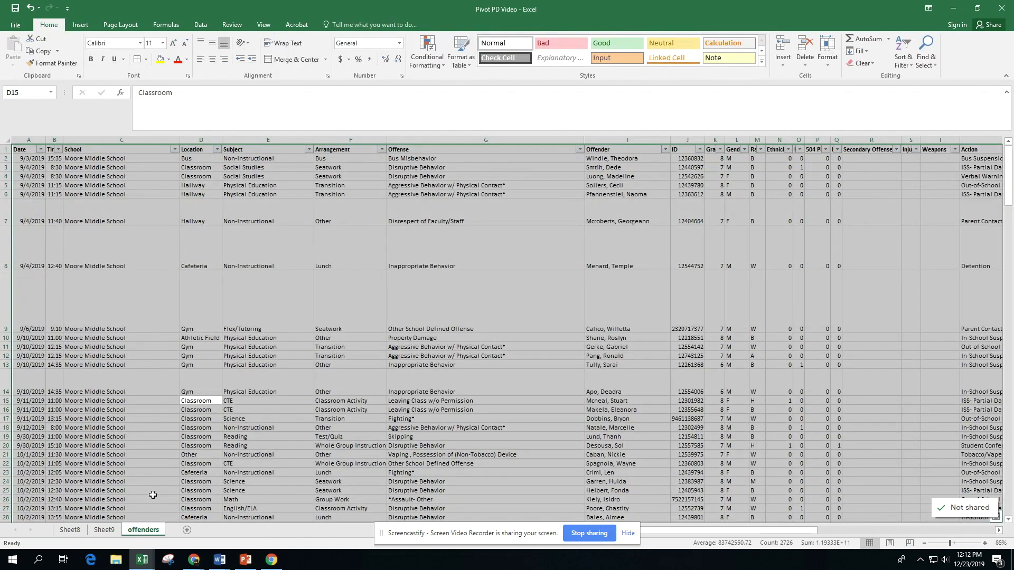
pyautogui.click(182, 381)
pyautogui.hotkey('ctrl', 'a')
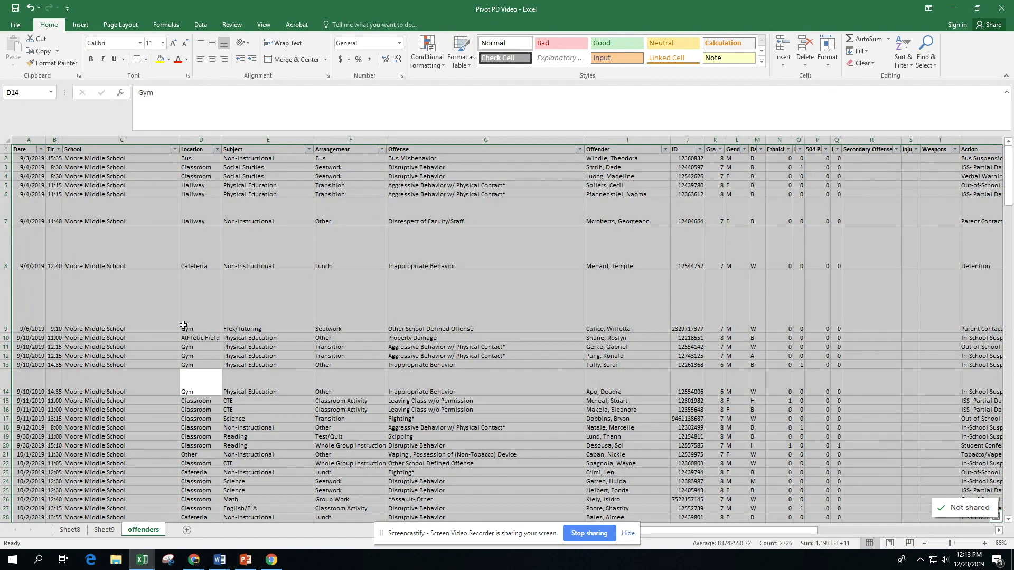
pyautogui.click(80, 25)
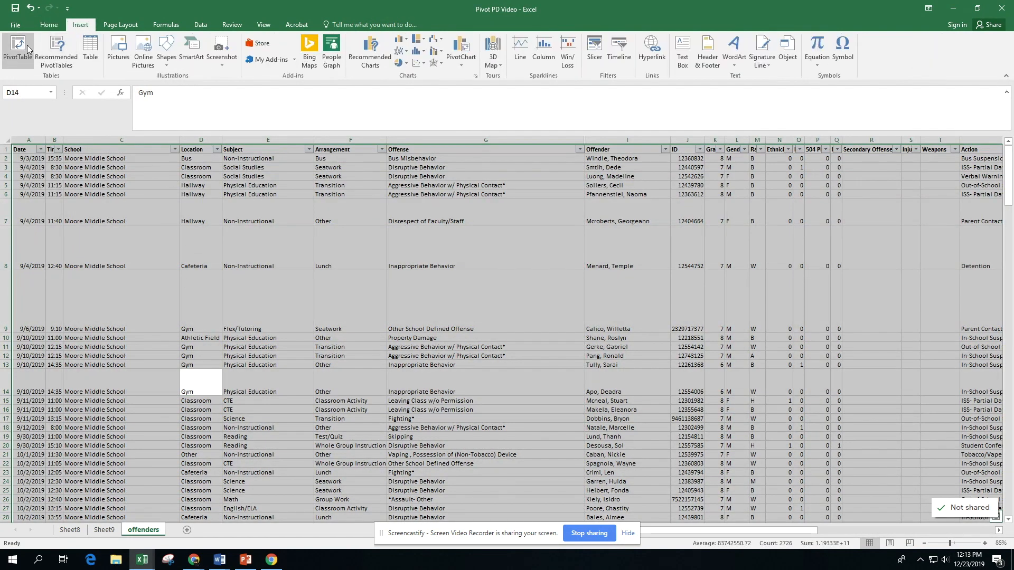
pyautogui.click(27, 46)
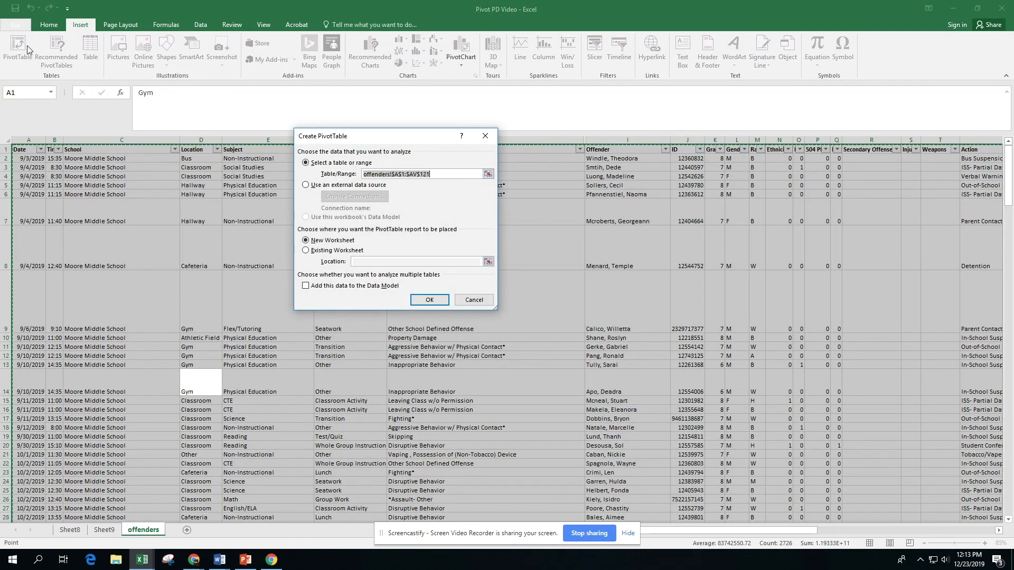
pyautogui.click(431, 301)
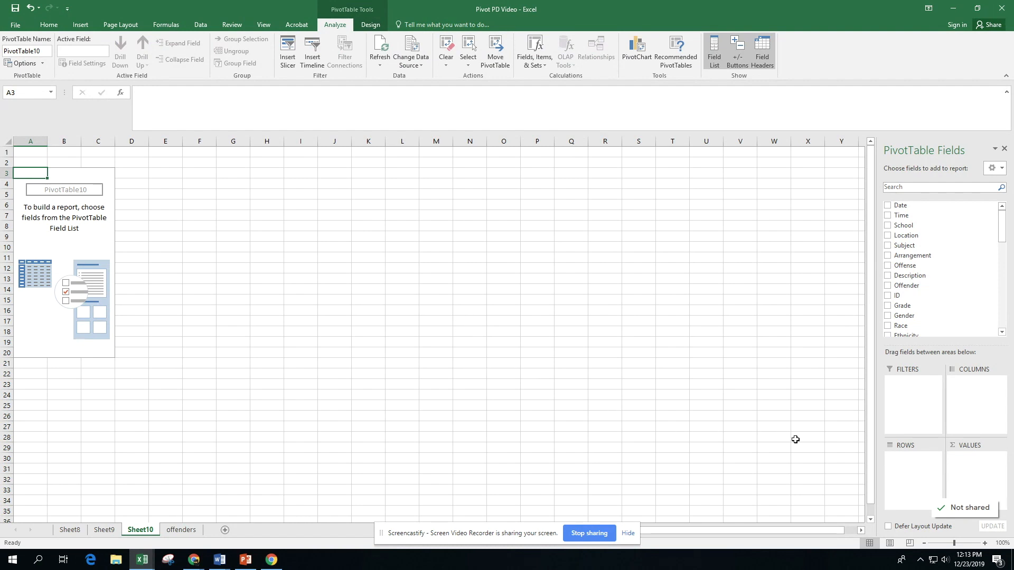
# Step: Lay out the pivot table with Race in the rows, Grade in the columns, and Grade as the values
pyautogui.moveTo(918, 325); pyautogui.dragTo(920, 496)
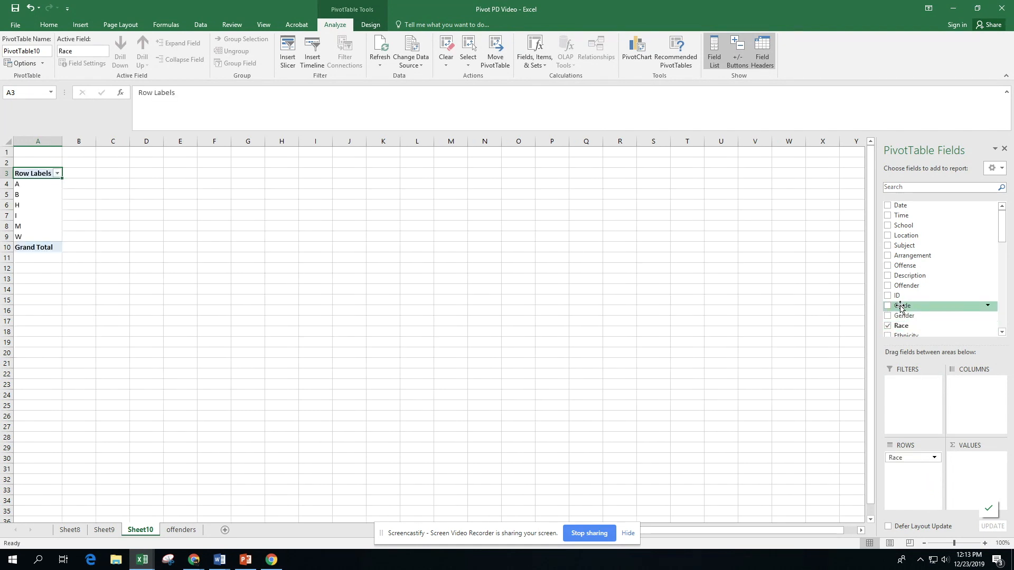
pyautogui.moveTo(901, 308); pyautogui.dragTo(972, 417)
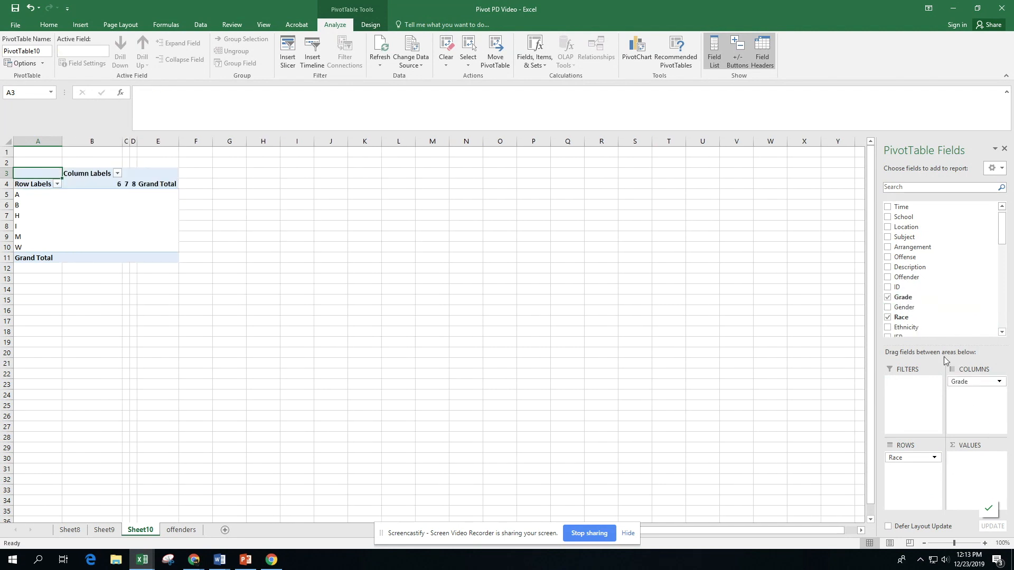
pyautogui.moveTo(915, 302); pyautogui.dragTo(982, 484)
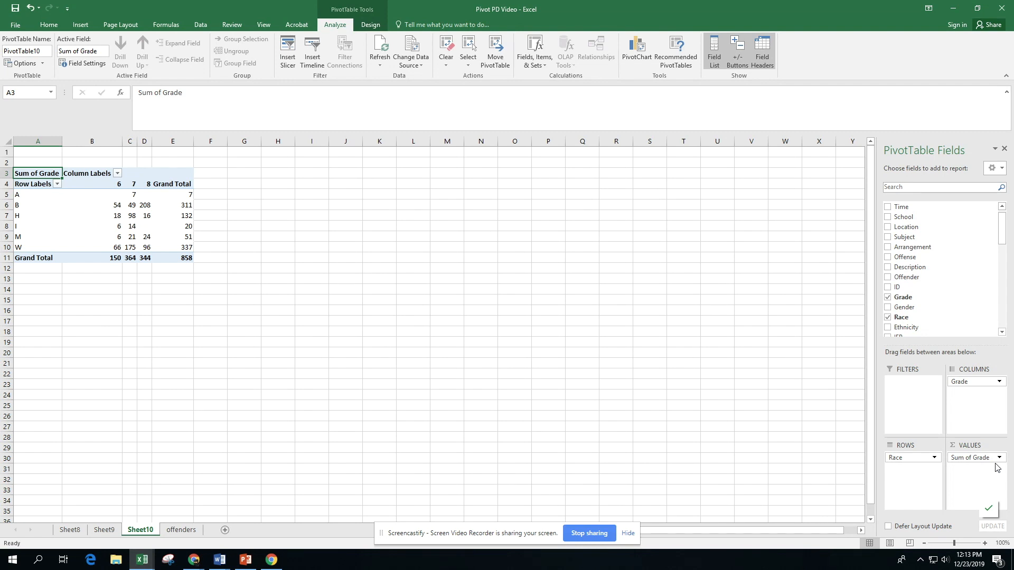
# Step: Summarize the pivot table's Grade values by Count instead of Sum, and check the overall total and the grade 6 count for race B
pyautogui.hotkey('alt', 'Tab')
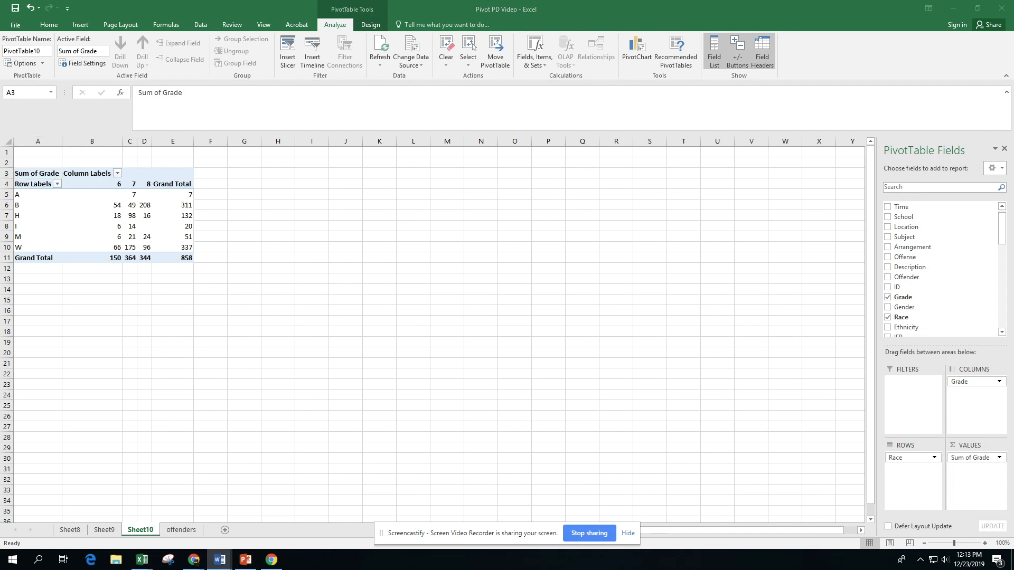
pyautogui.click(1002, 460)
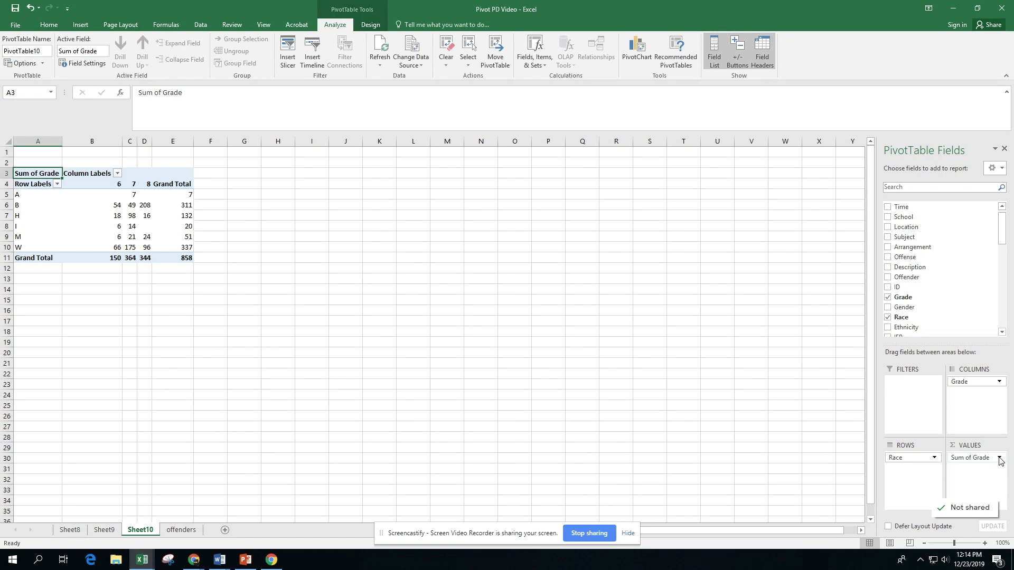
pyautogui.click(1000, 458)
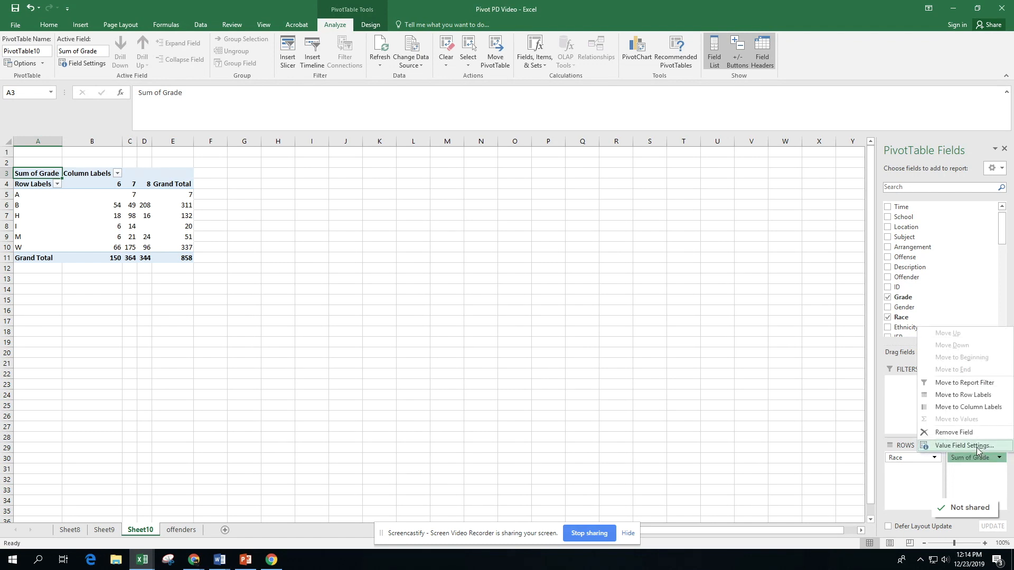
pyautogui.click(964, 446)
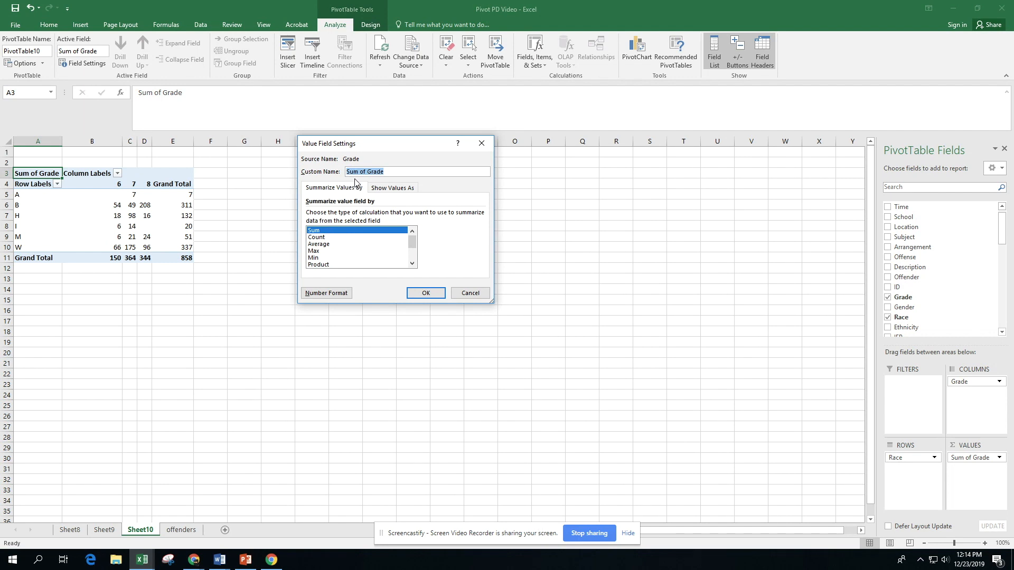
pyautogui.click(327, 238)
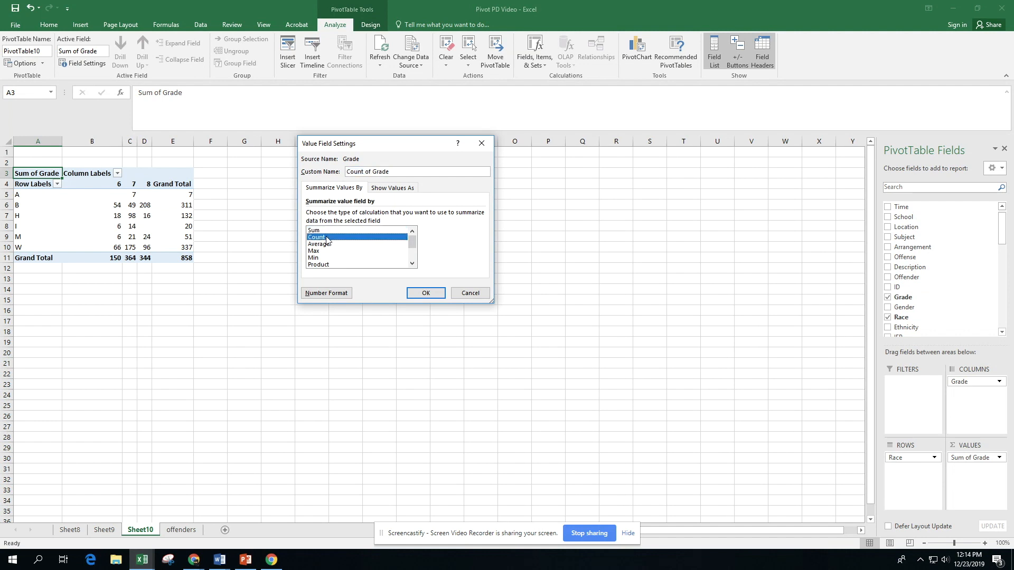
pyautogui.click(420, 295)
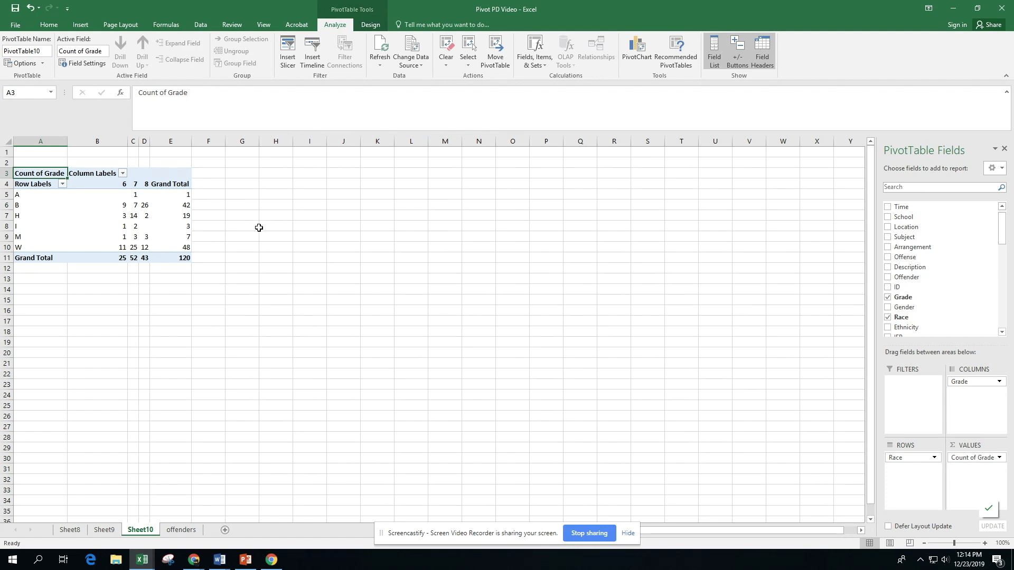
pyautogui.moveTo(206, 253); pyautogui.dragTo(187, 250)
pyautogui.click(181, 257)
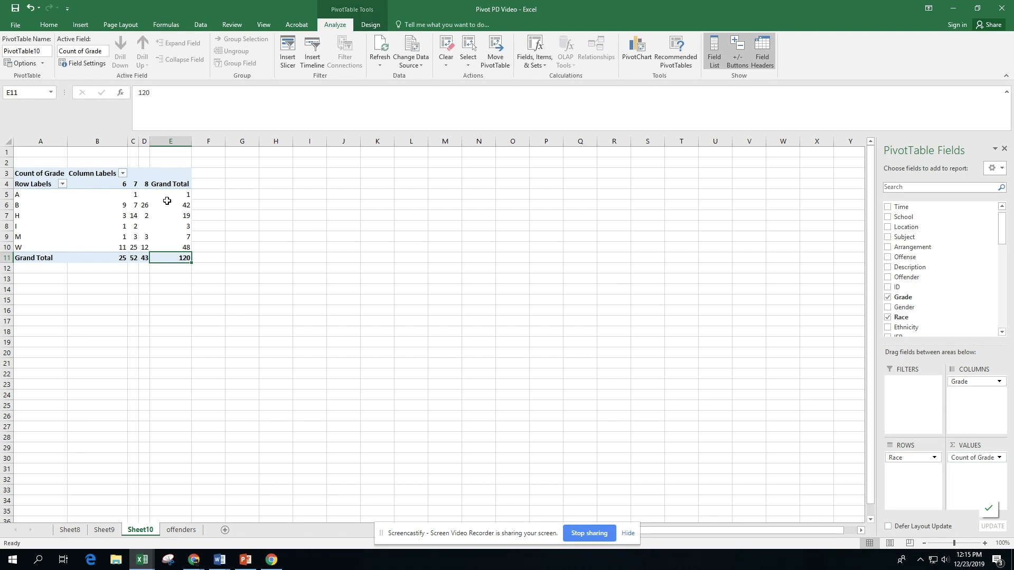
pyautogui.moveTo(166, 201)
pyautogui.click(121, 205)
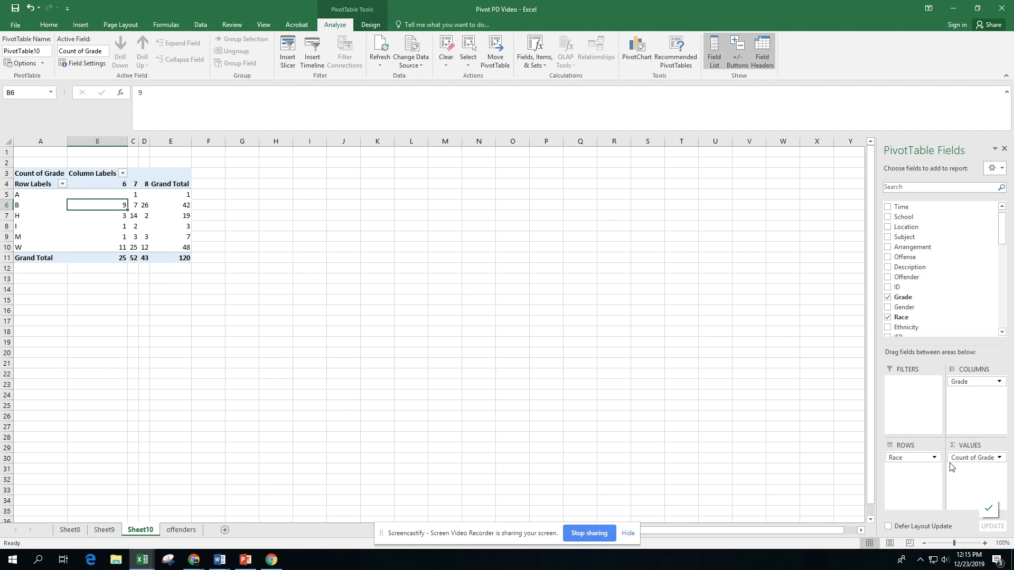
# Step: Show the Count of Grade values as % of Grand Total, and check the B grade 6 and W grade 7 shares
pyautogui.click(1000, 458)
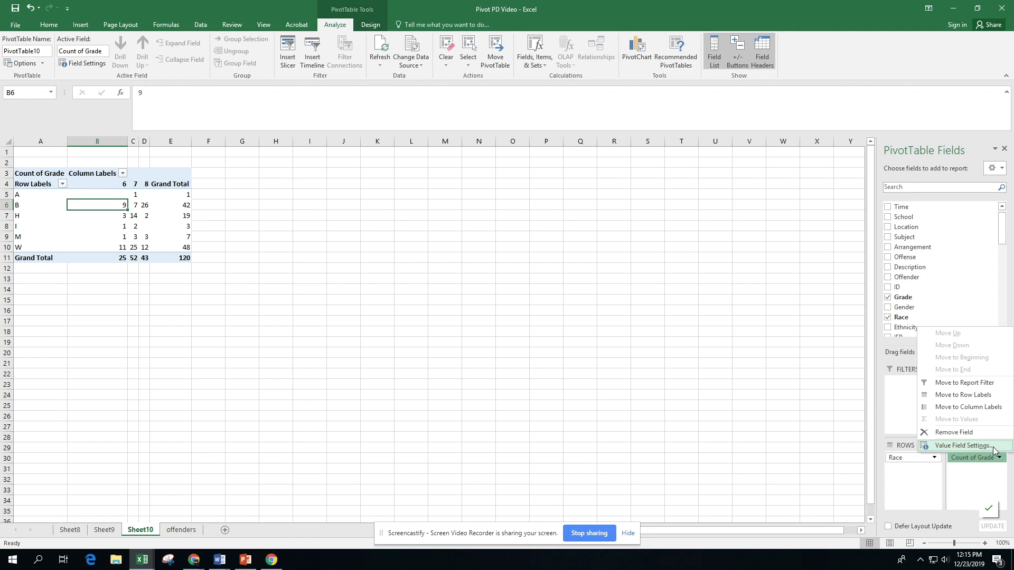
pyautogui.click(961, 446)
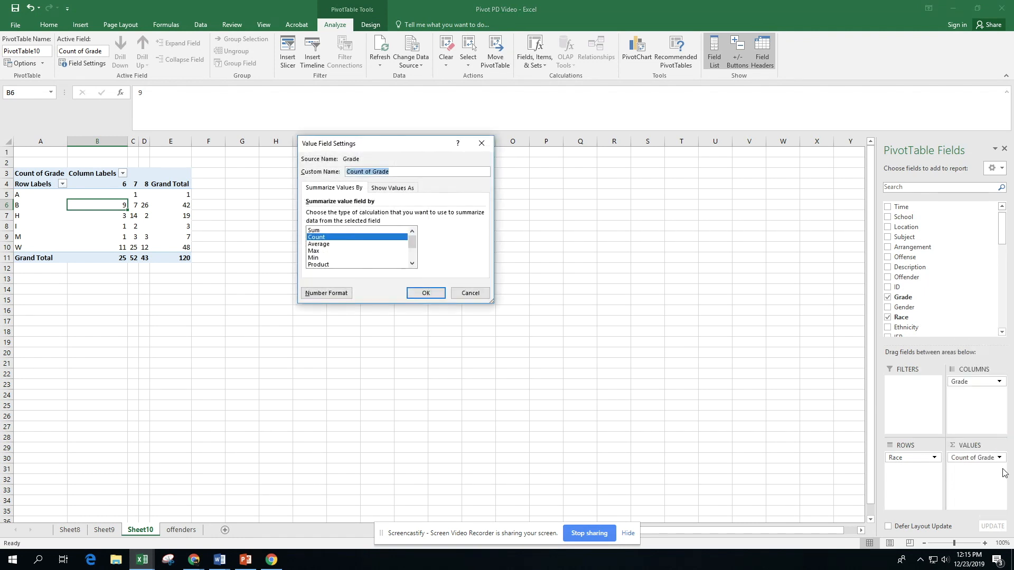
pyautogui.click(408, 191)
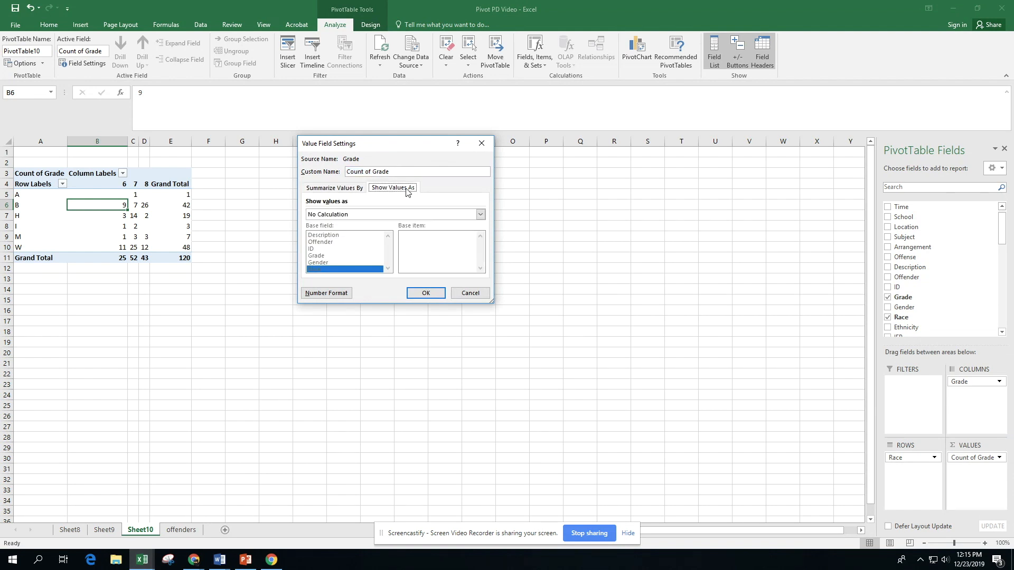
pyautogui.click(352, 215)
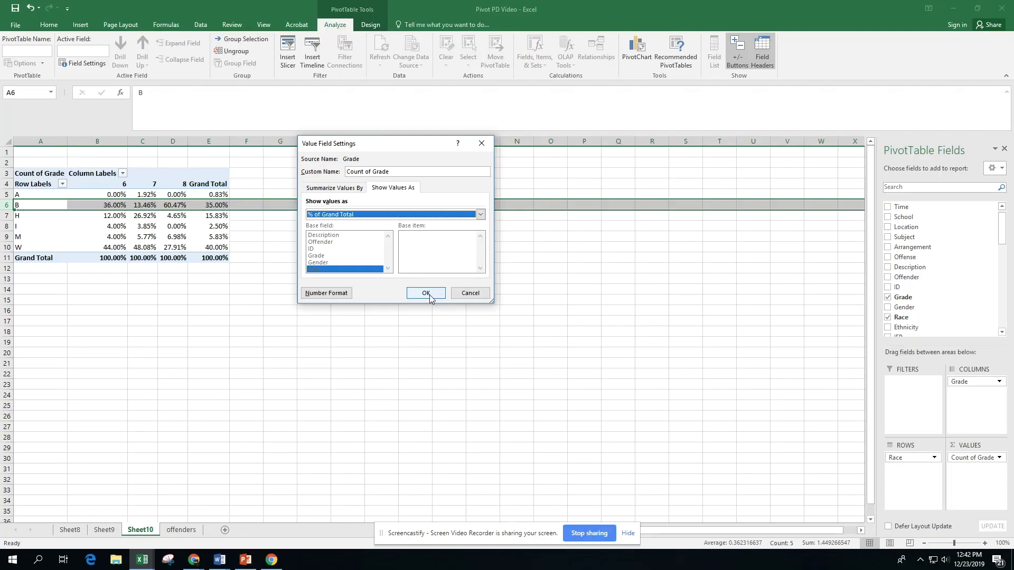
pyautogui.click(427, 294)
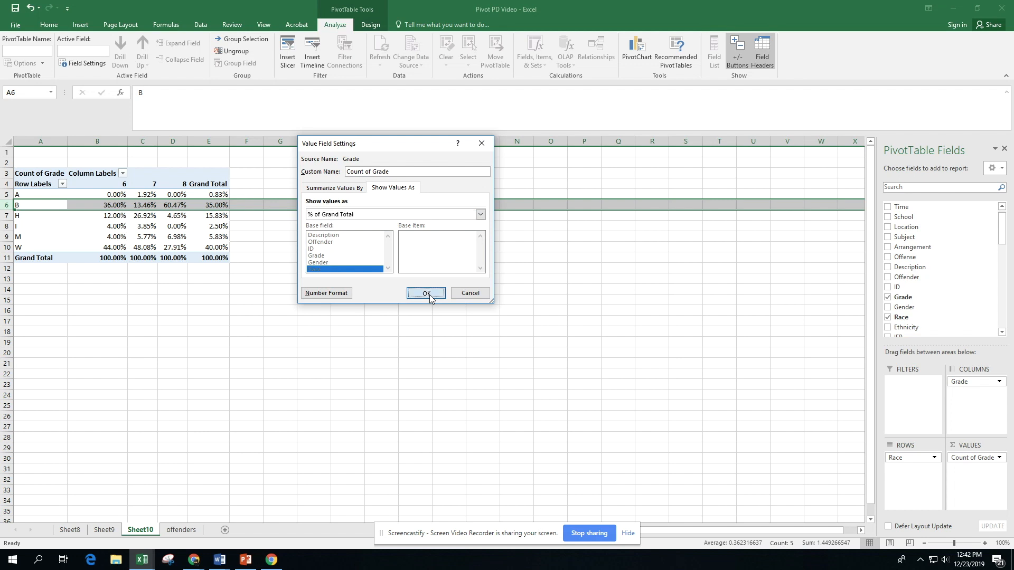
pyautogui.click(104, 206)
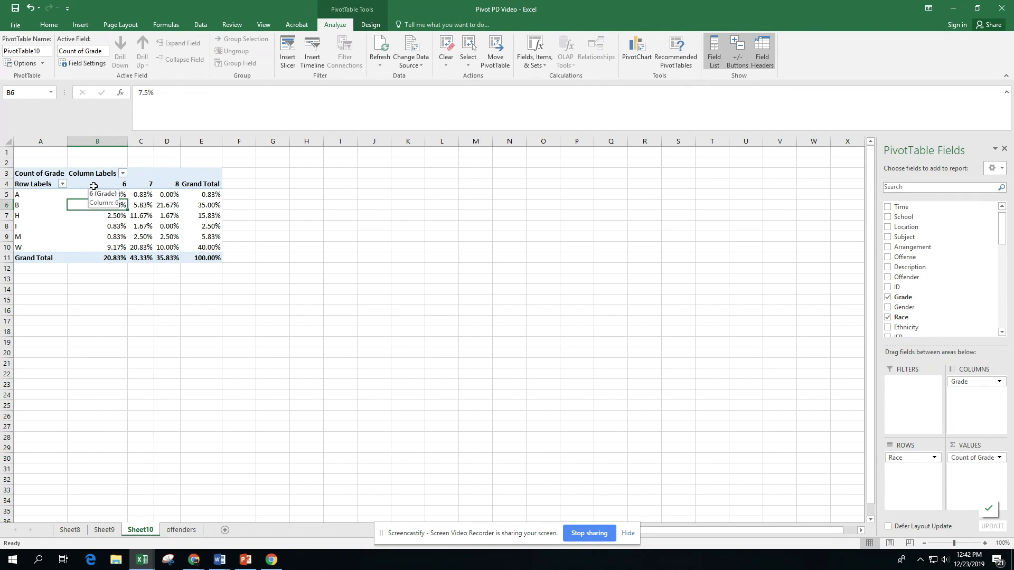
pyautogui.click(142, 247)
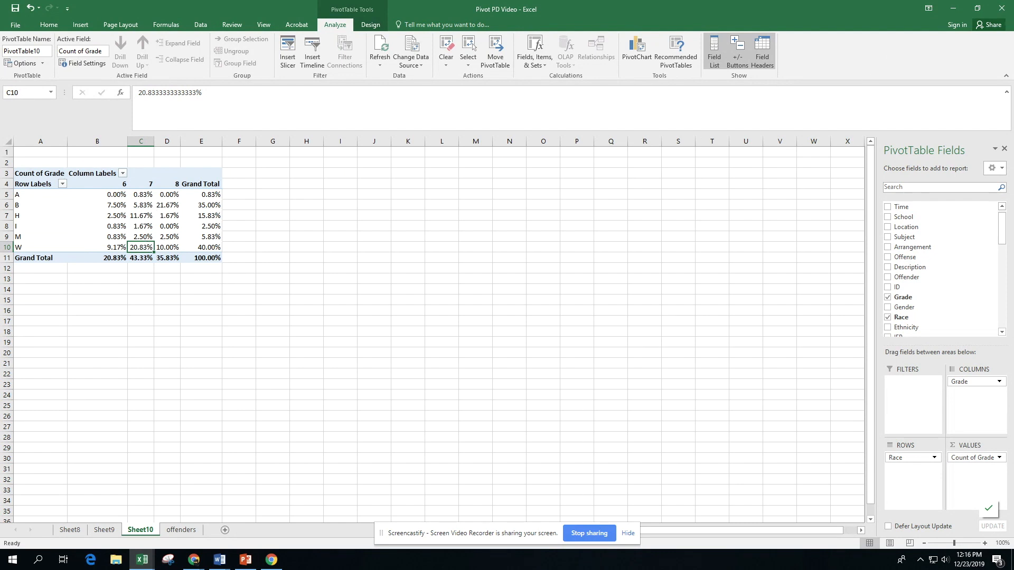
# Step: Show the Count of Grade values as % of Column Total, and check the B share of grade 6 and the Grand Total row
pyautogui.hotkey('alt', 'Tab')
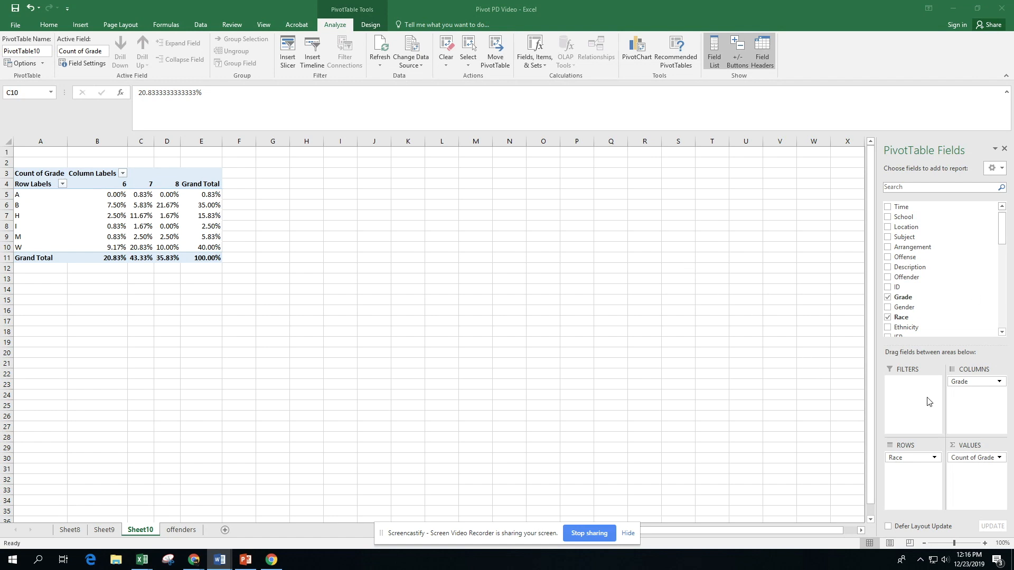
pyautogui.click(1000, 458)
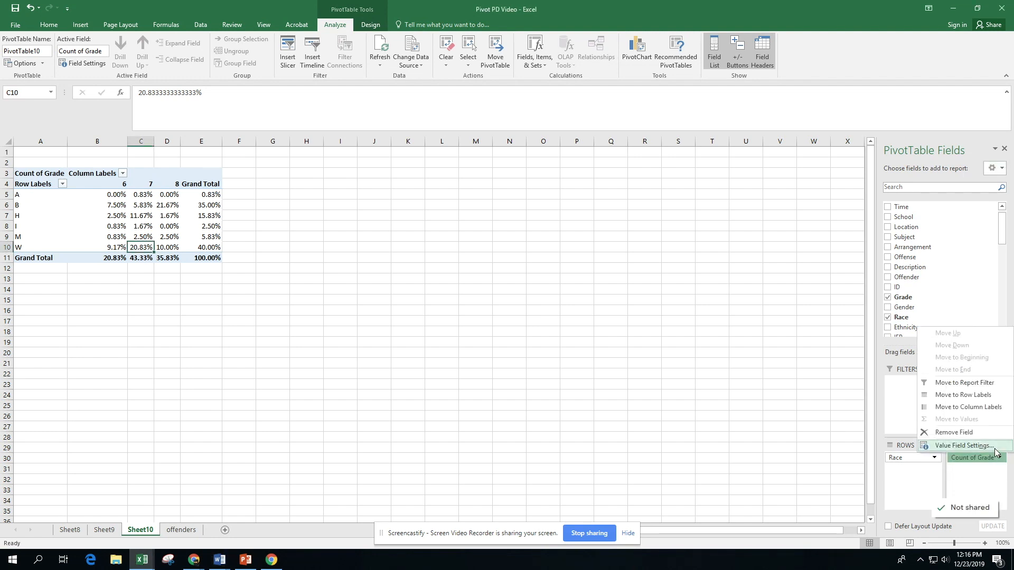
pyautogui.click(995, 453)
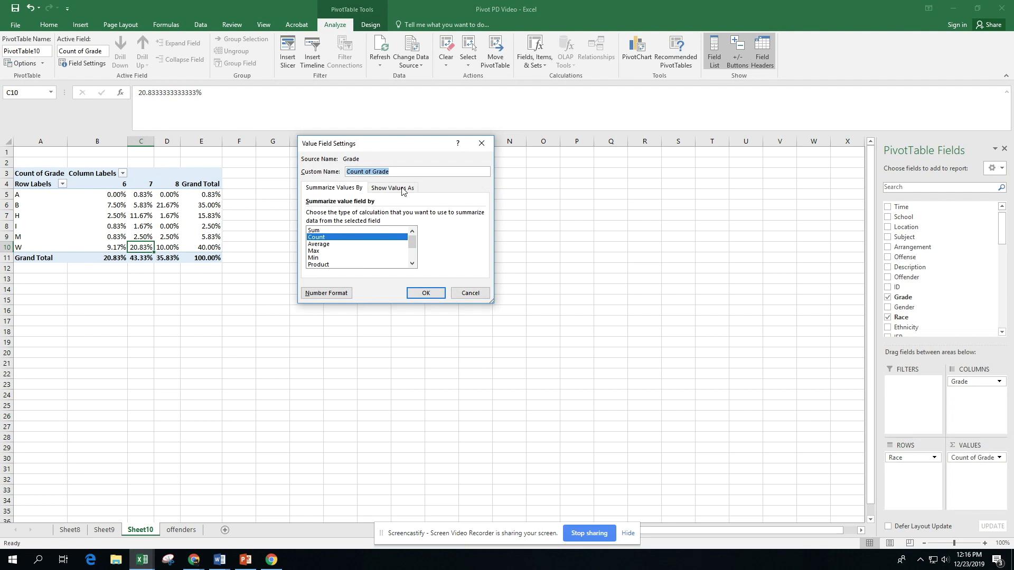
pyautogui.click(403, 189)
pyautogui.click(365, 215)
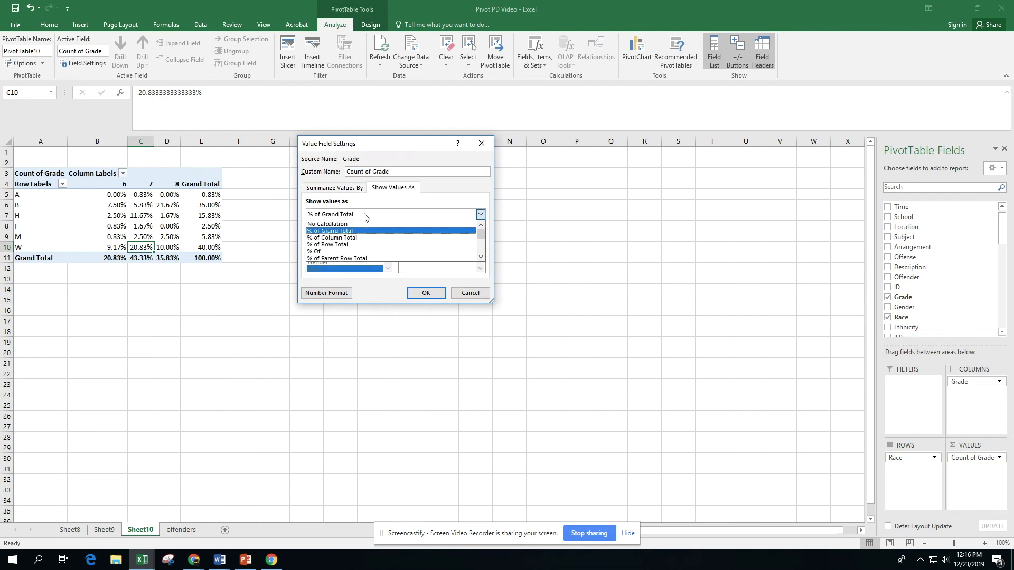
pyautogui.click(338, 238)
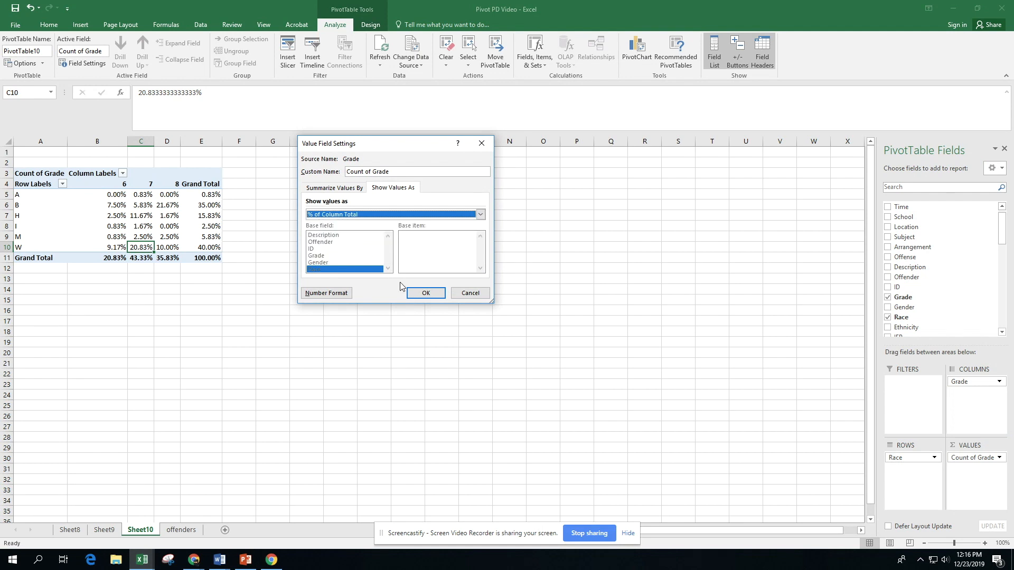
pyautogui.click(425, 294)
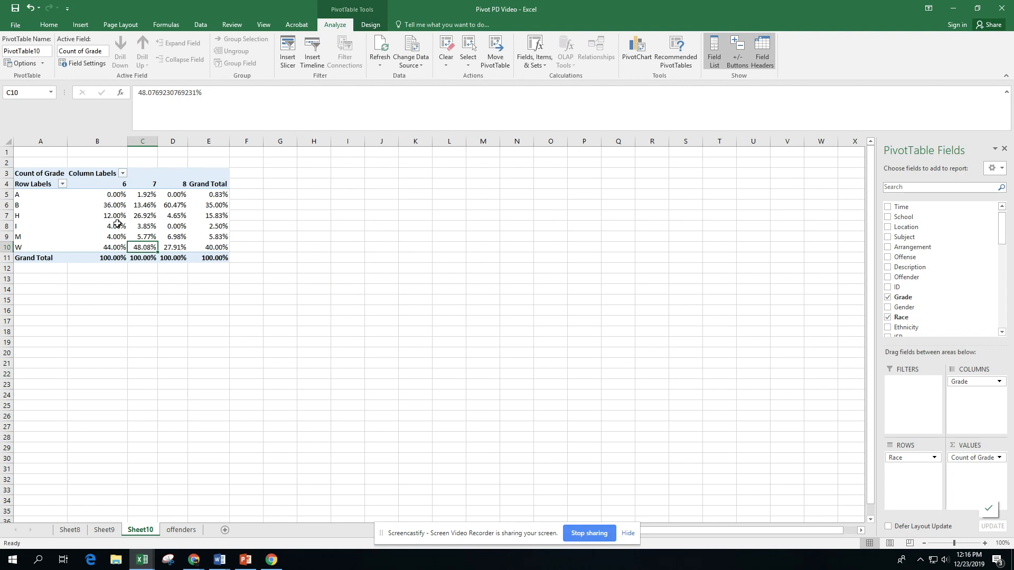
pyautogui.click(122, 206)
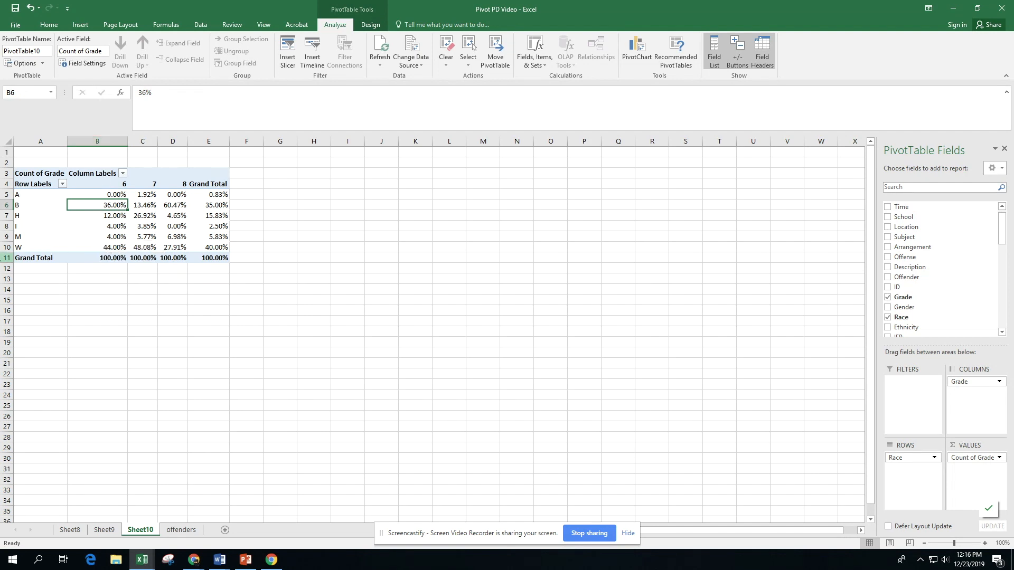
pyautogui.click(6, 258)
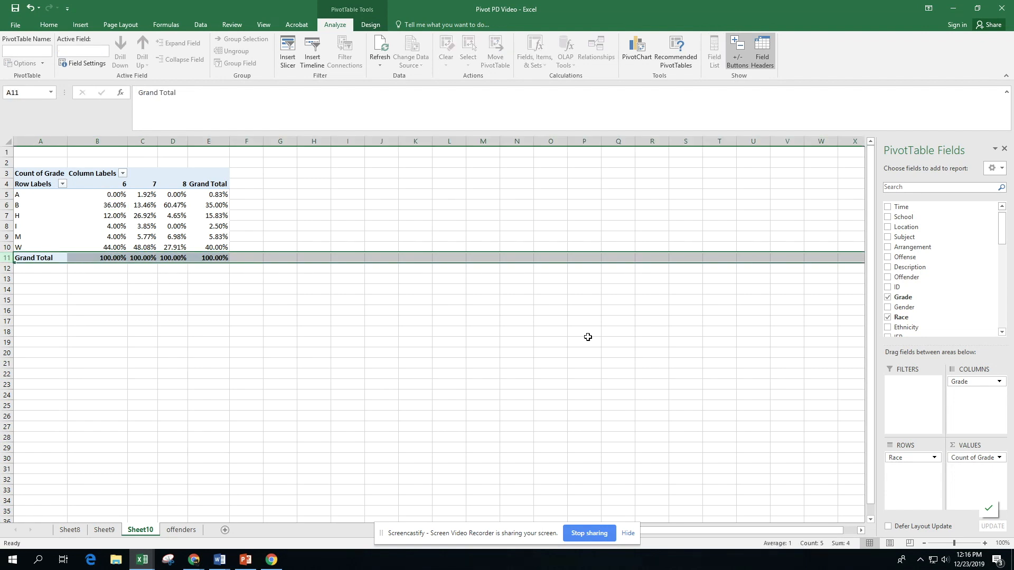
# Step: Show the Count of Grade values as % of Row Total, and examine how race B is distributed across the grades
pyautogui.click(1000, 459)
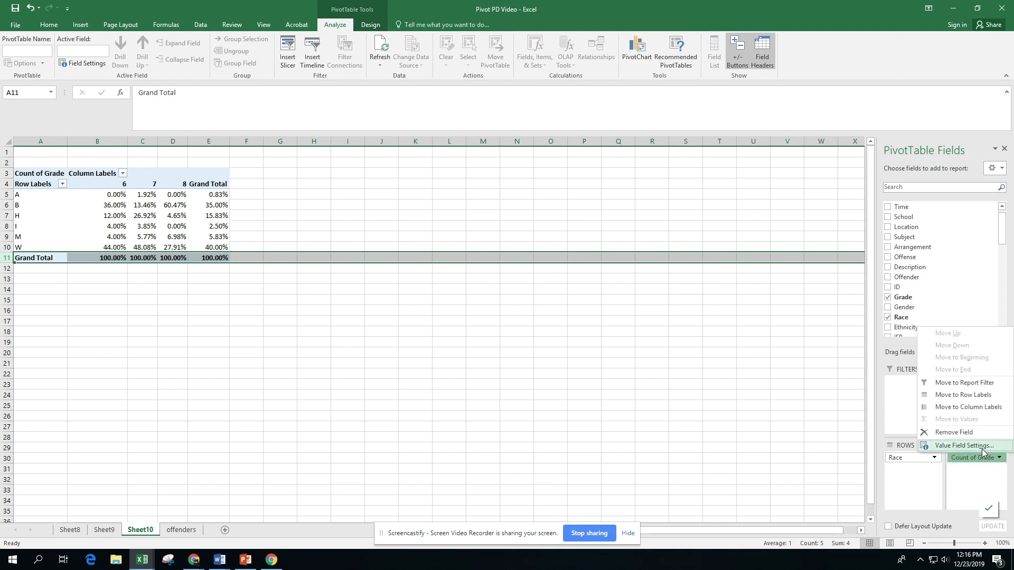
pyautogui.click(983, 448)
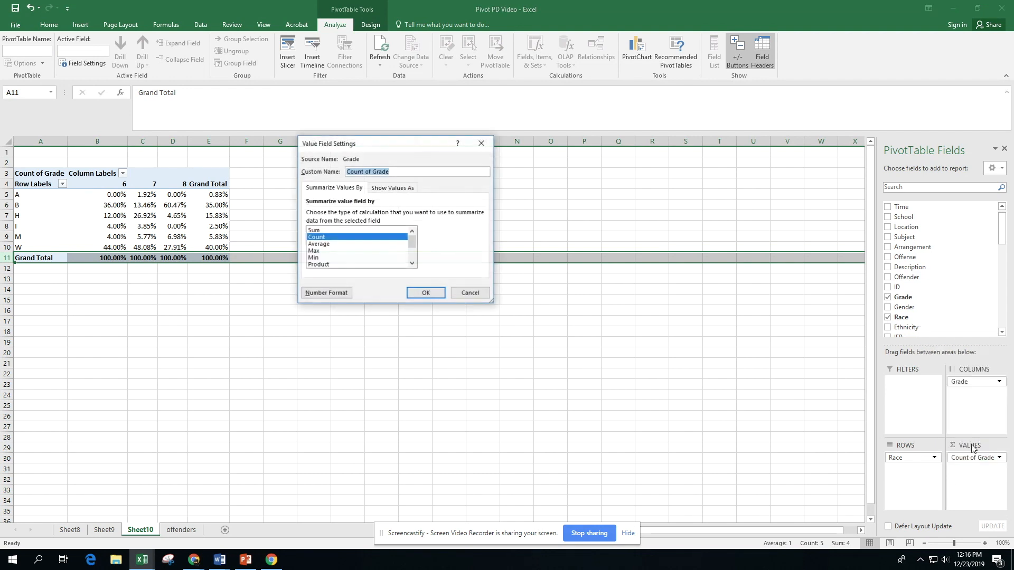
pyautogui.click(393, 190)
pyautogui.click(373, 219)
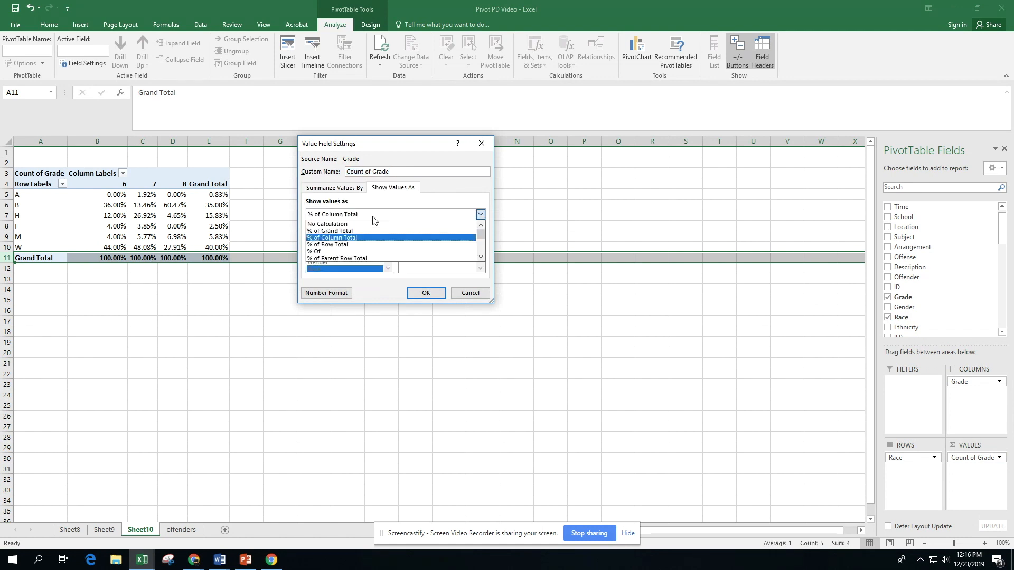
pyautogui.click(366, 244)
pyautogui.click(415, 295)
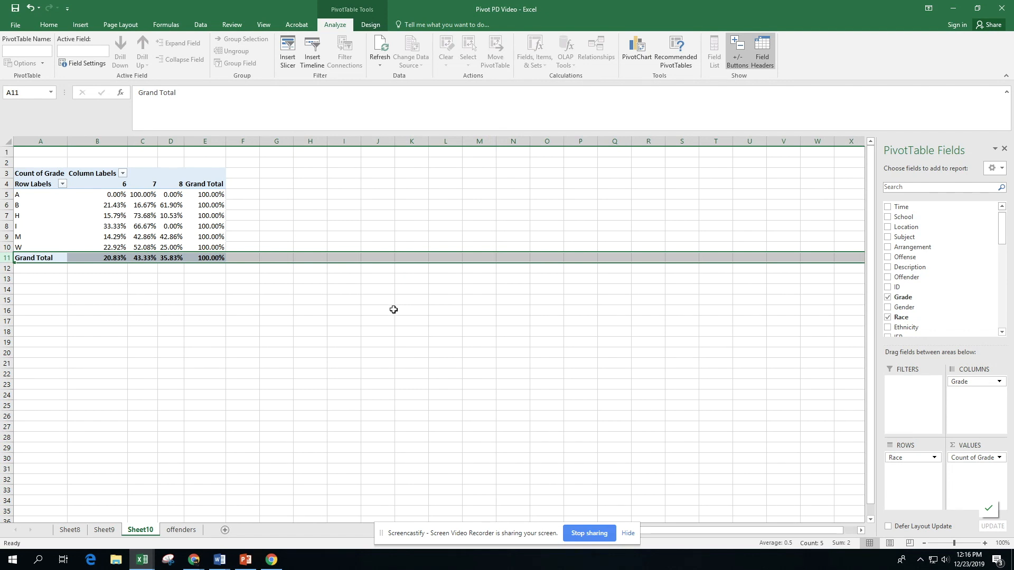
pyautogui.click(4, 205)
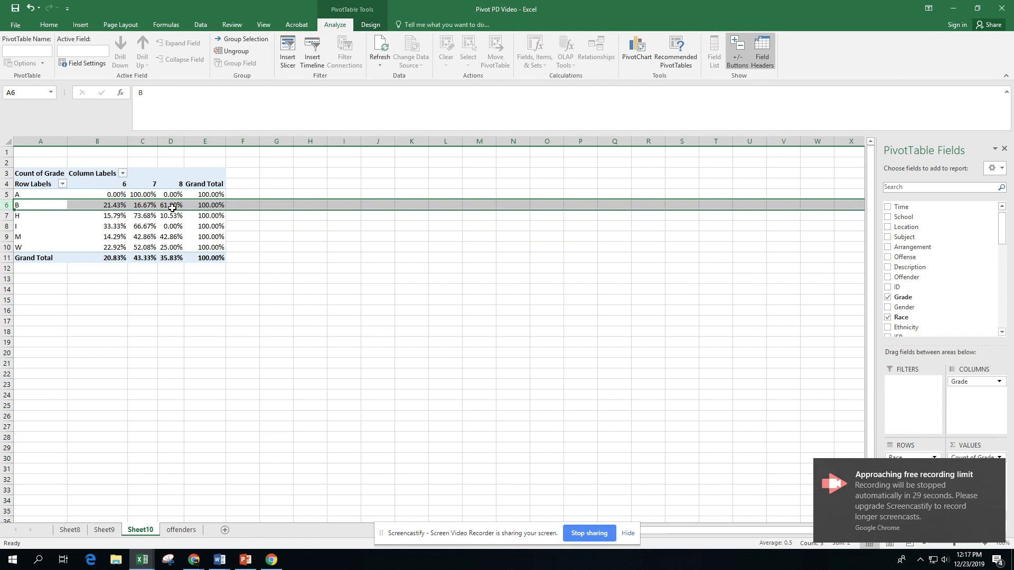
pyautogui.moveTo(172, 208)
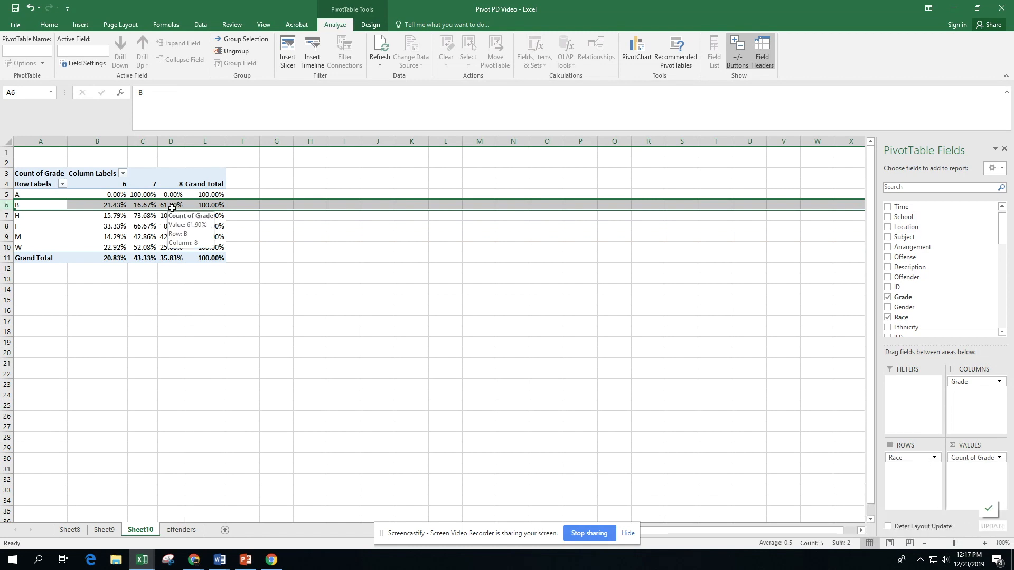